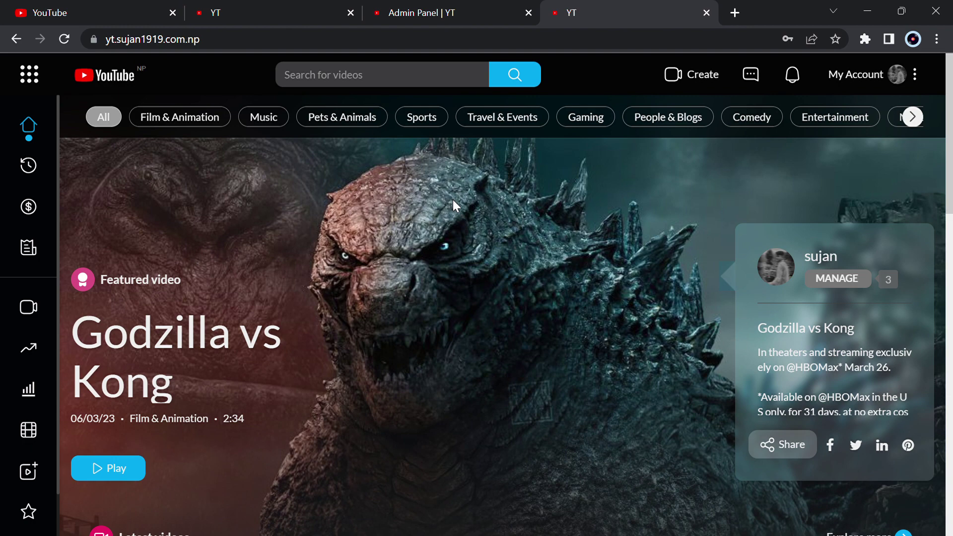
Browse the home page, advancing the Latest videos row and dismissing the create options.
scroll(453, 200, "down", 2)
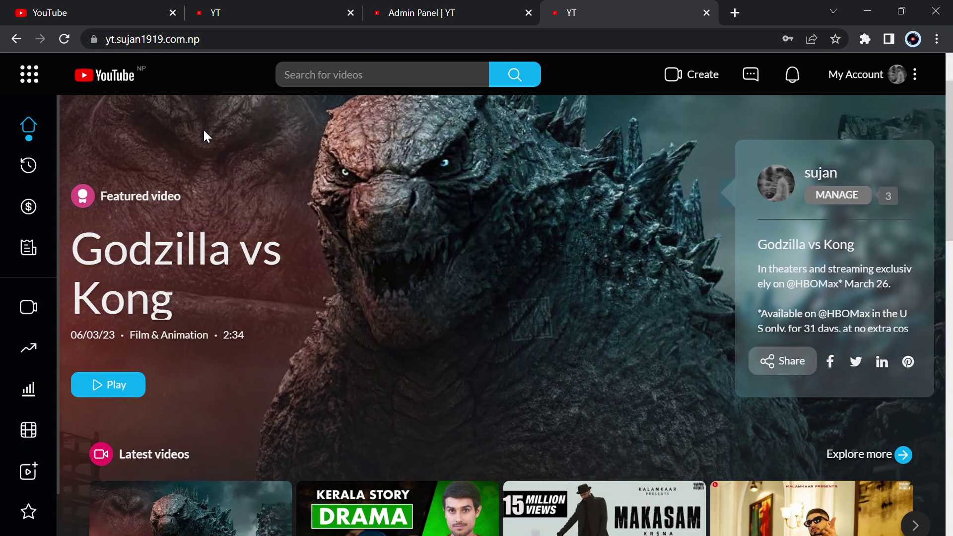
scroll(400, 379, "down", 6)
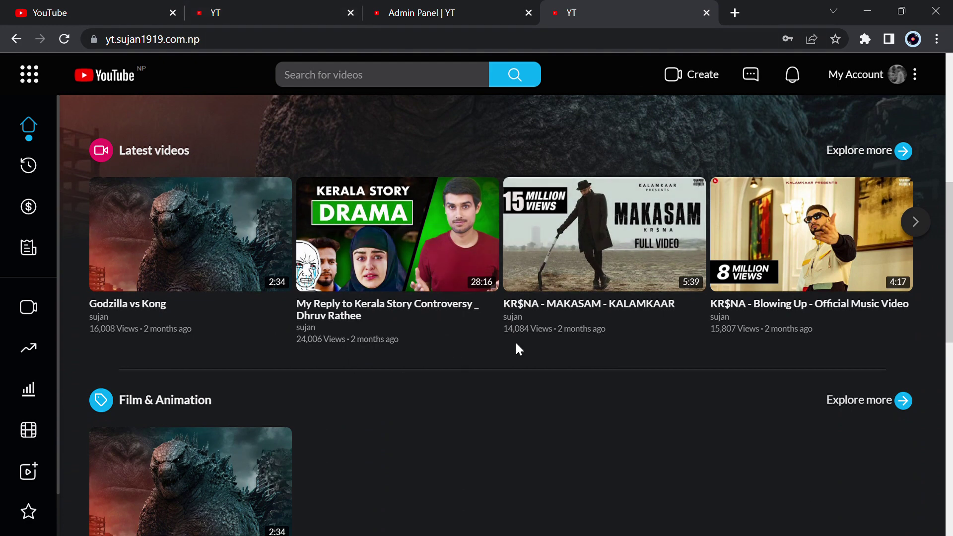
left_click(924, 234)
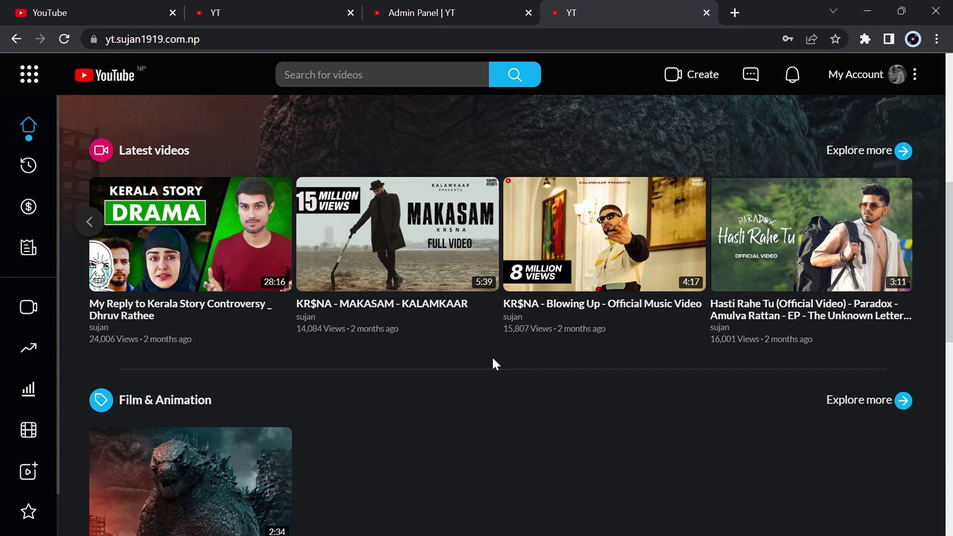
left_click(691, 78)
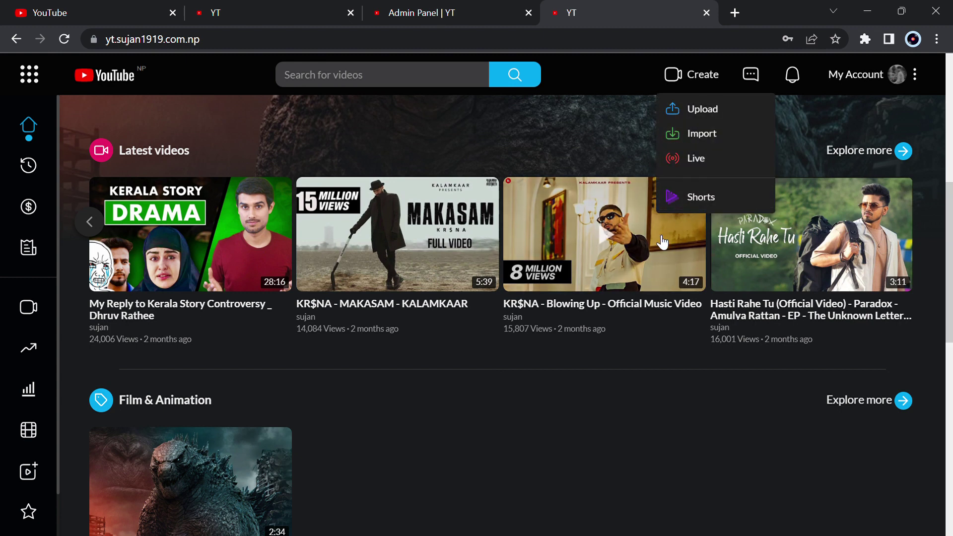
left_click(481, 409)
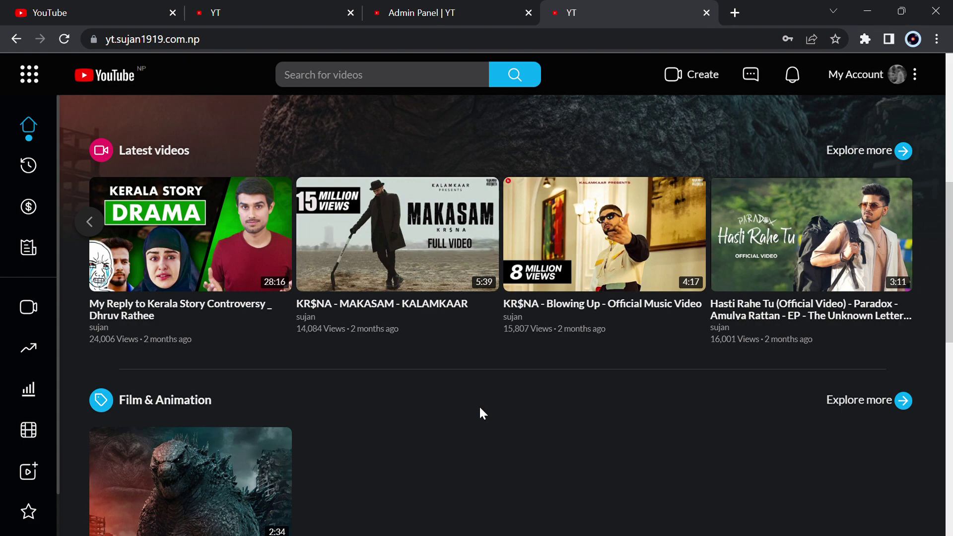
scroll(481, 410, "down", 4)
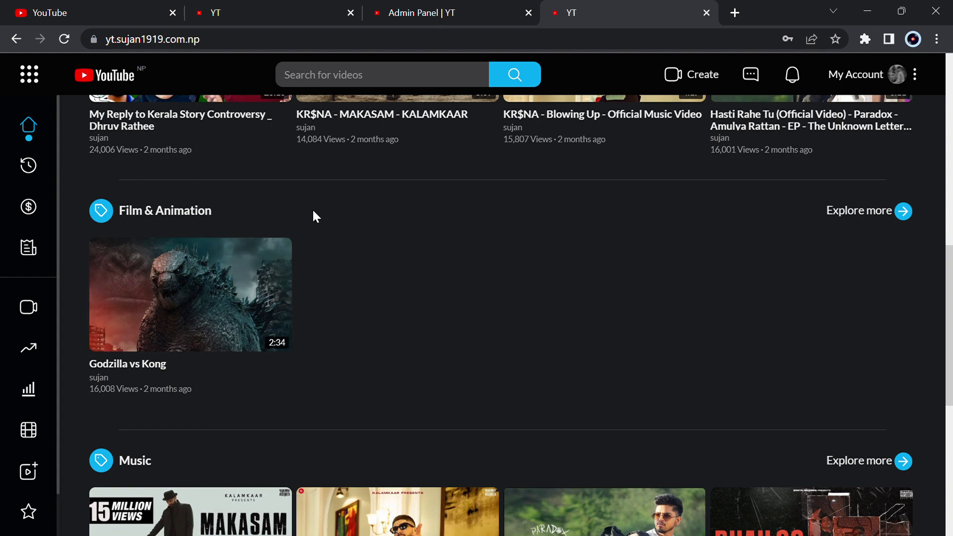
scroll(365, 332, "down", 1)
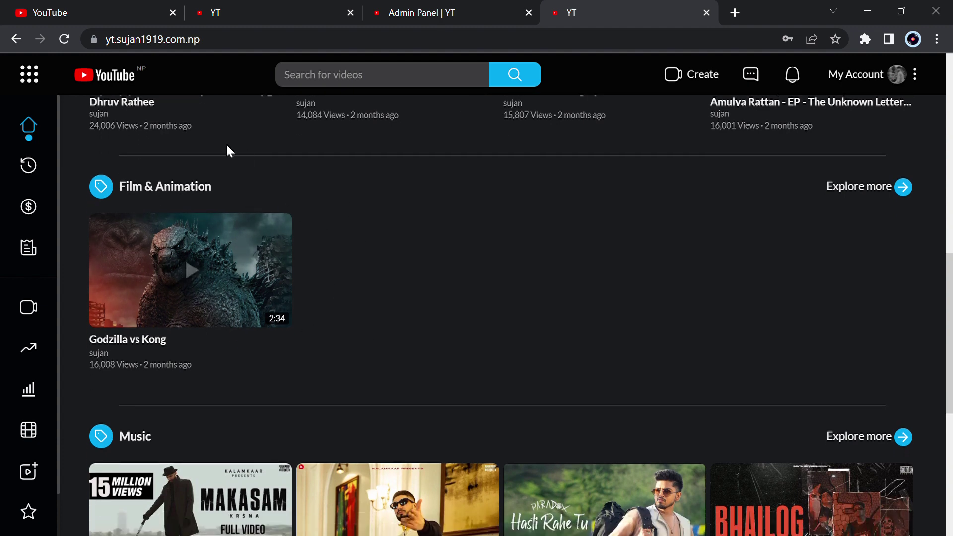
scroll(376, 370, "down", 5)
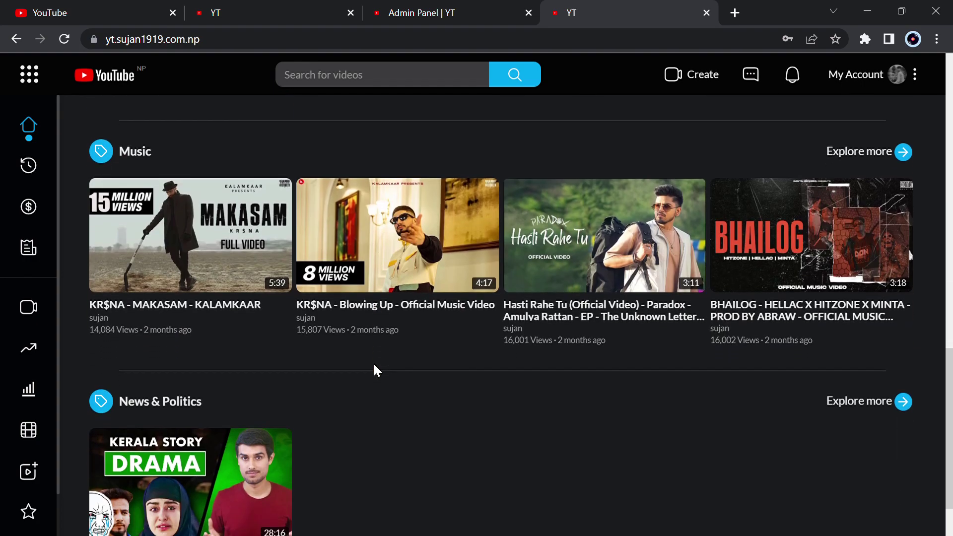
scroll(500, 241, "down", 2)
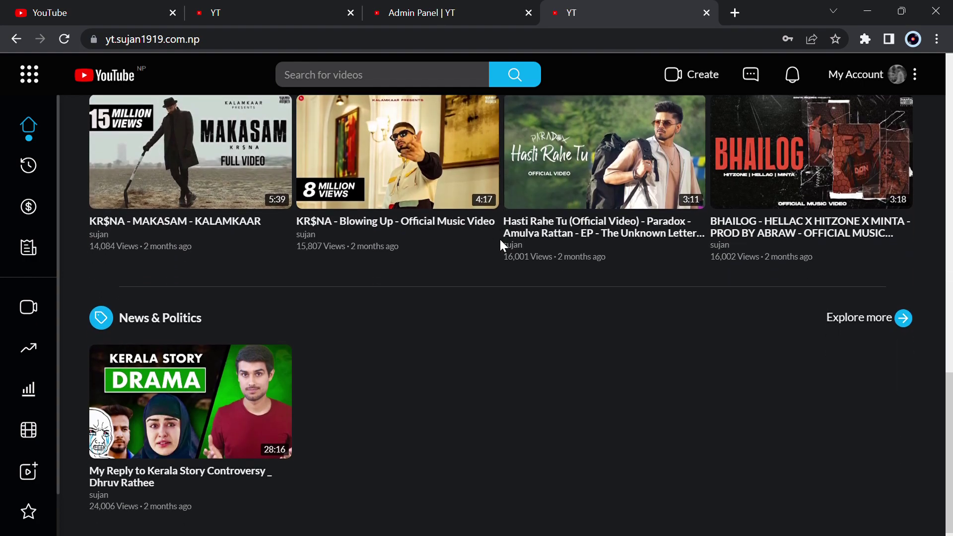
scroll(501, 241, "up", 7)
scroll(501, 242, "up", 8)
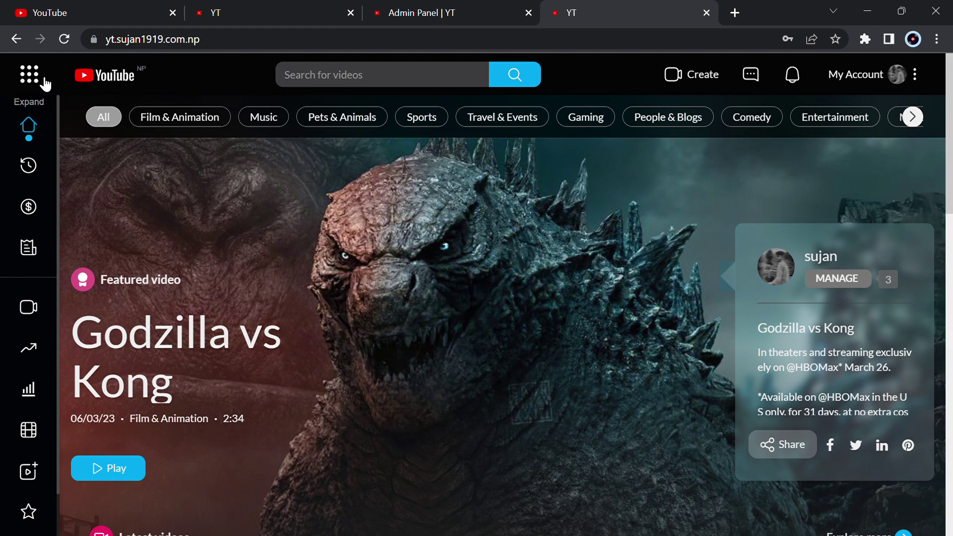
Expand the sidebar and open the Shorts page, which shows no videos found yet.
left_click(43, 80)
scroll(71, 308, "down", 2)
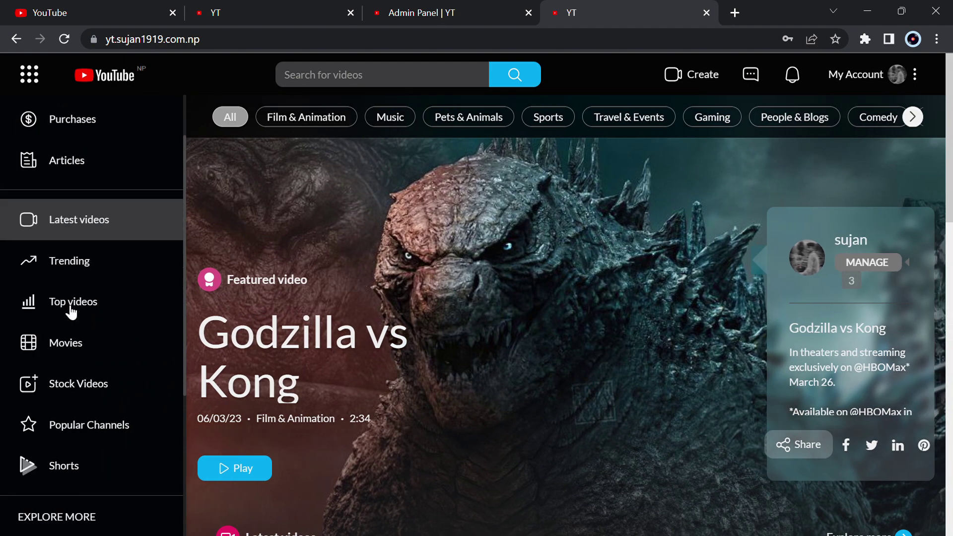
scroll(71, 309, "down", 1)
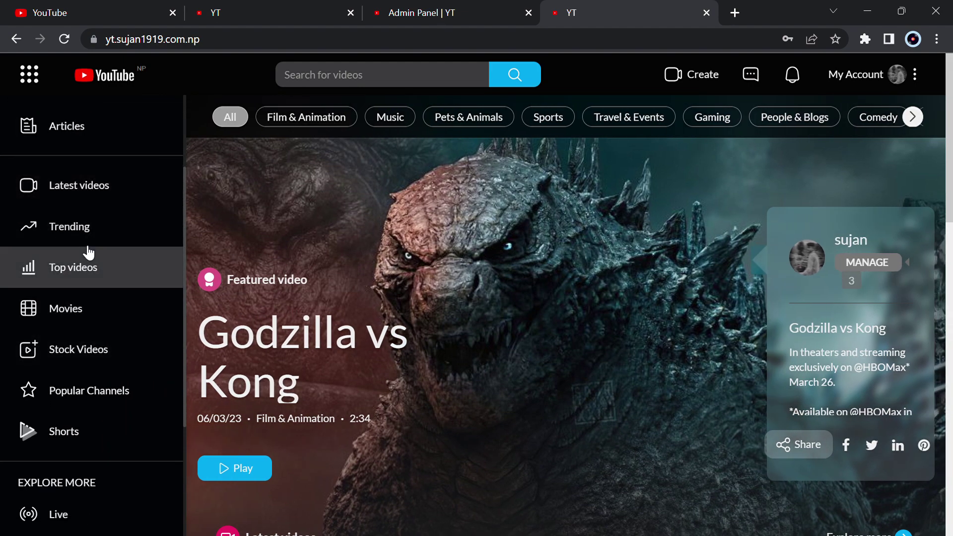
left_click(61, 428)
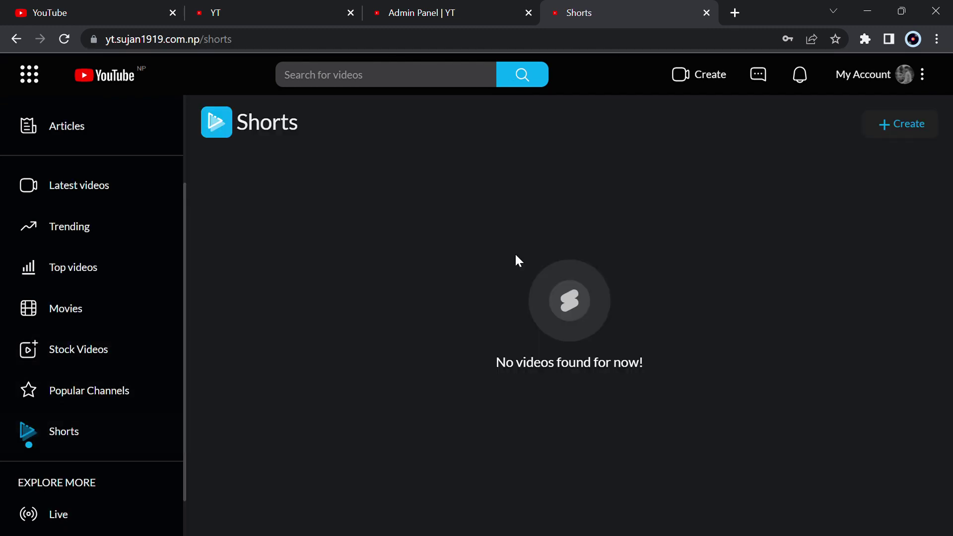
scroll(121, 421, "down", 1)
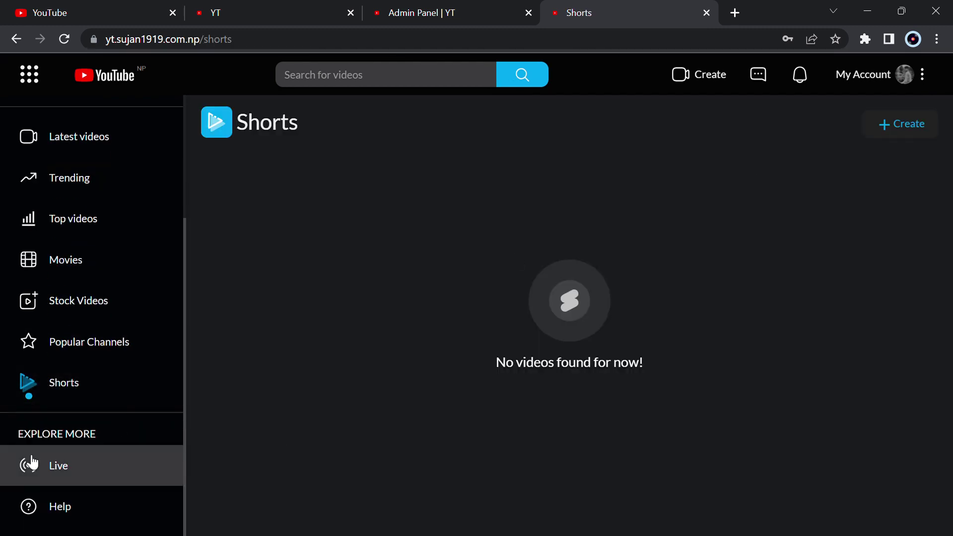
scroll(67, 459, "up", 4)
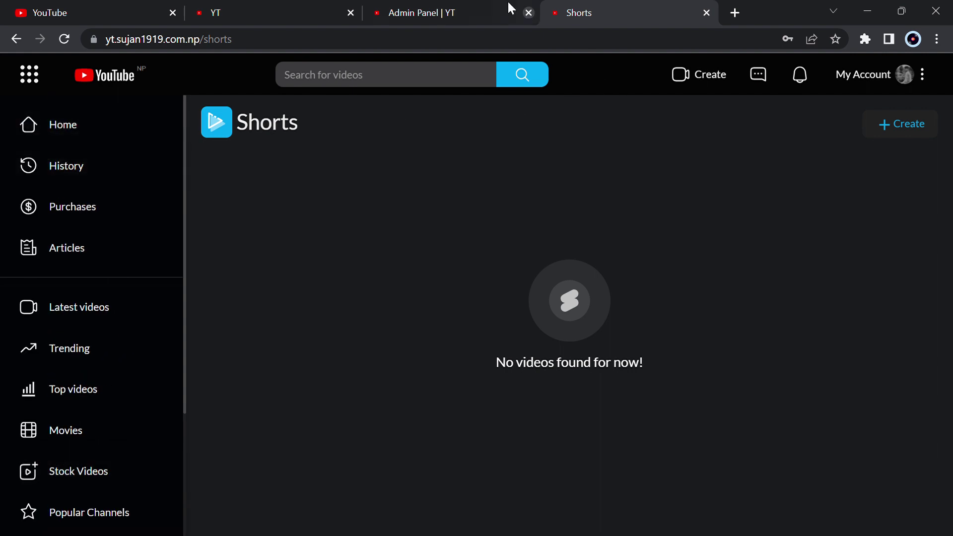
Switch to the Admin Panel and review the Dashboard overview.
left_click(456, 6)
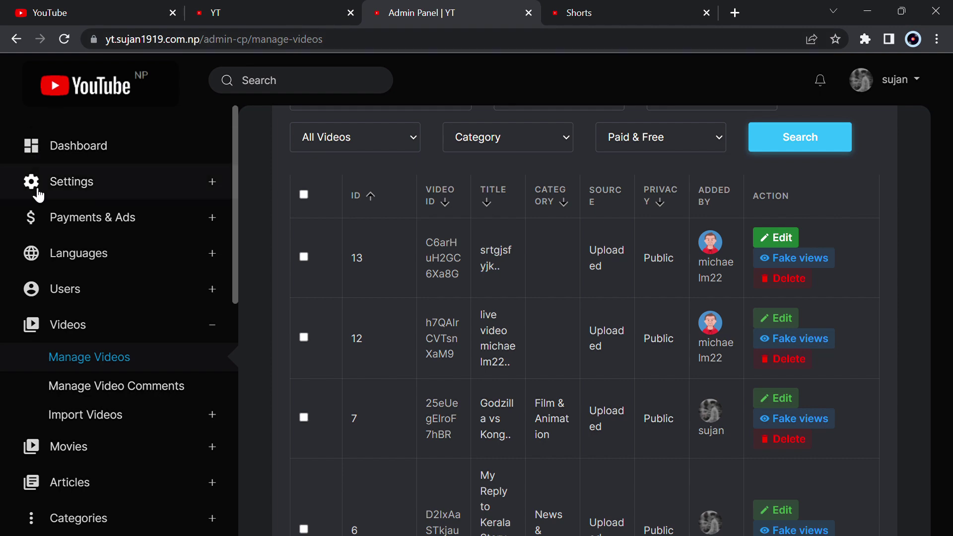
left_click(98, 158)
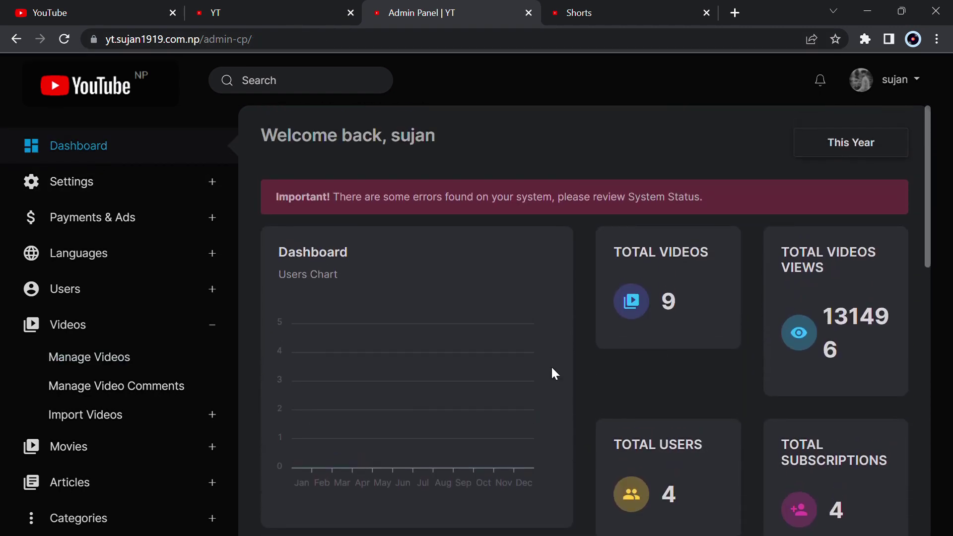
scroll(542, 375, "down", 3)
scroll(544, 376, "down", 10)
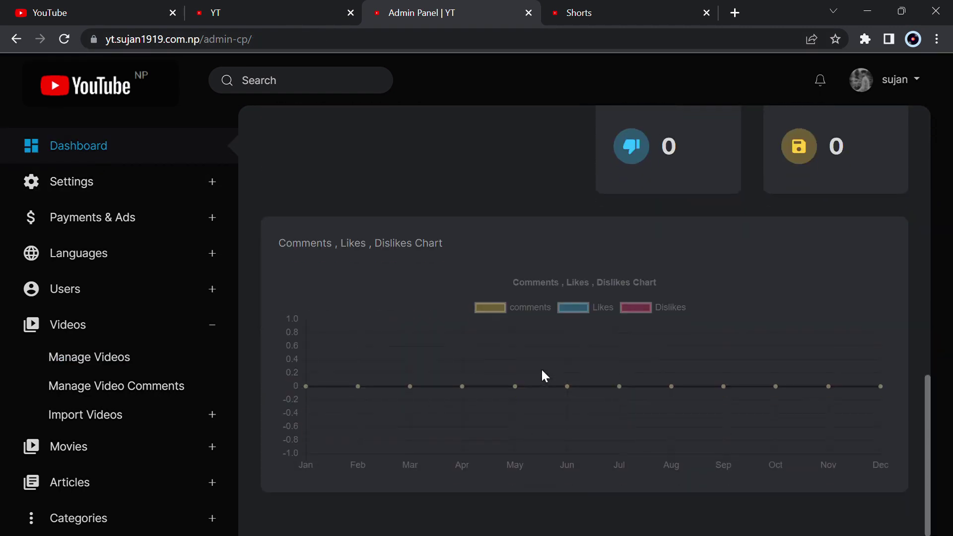
scroll(544, 376, "up", 10)
scroll(545, 376, "down", 1)
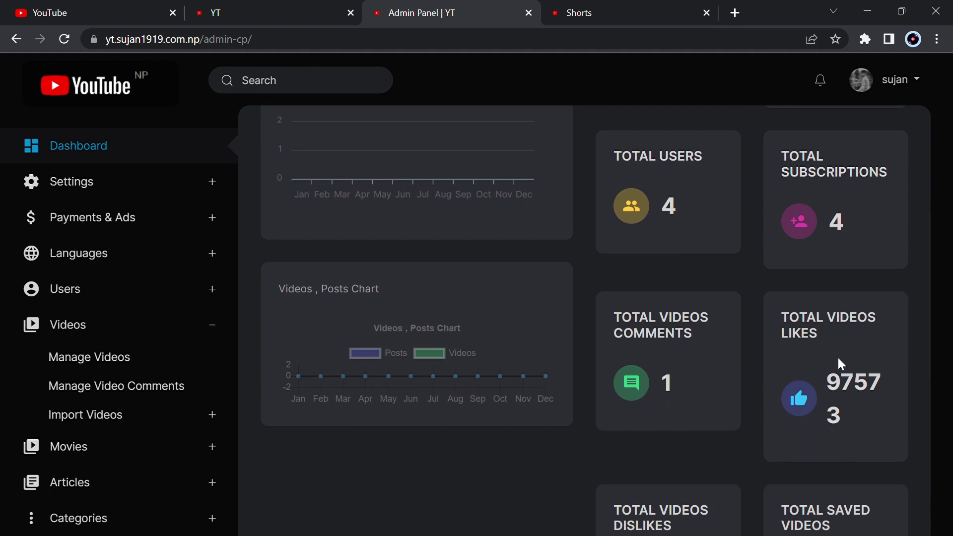
scroll(778, 368, "up", 6)
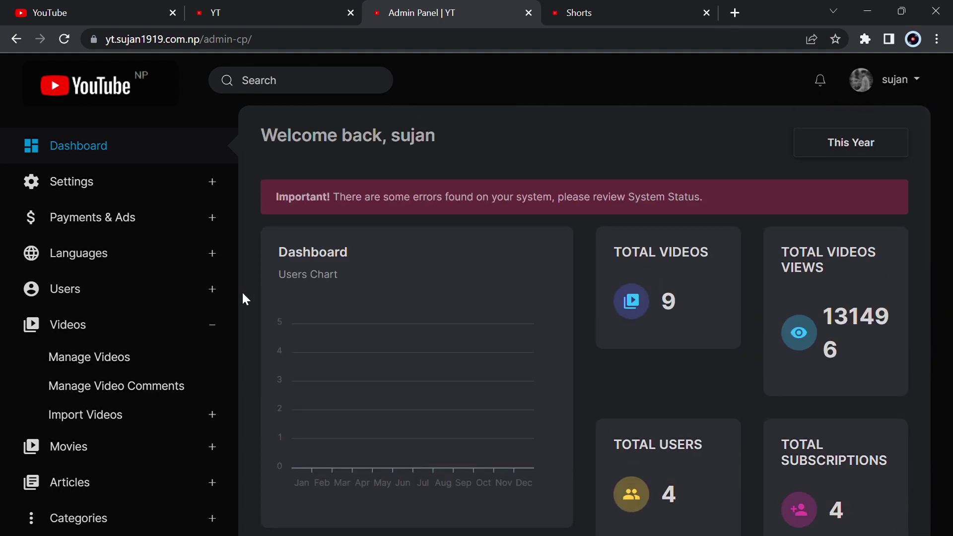
Open Videos > Manage Videos and close video 12's fake views generator without saving.
left_click(103, 359)
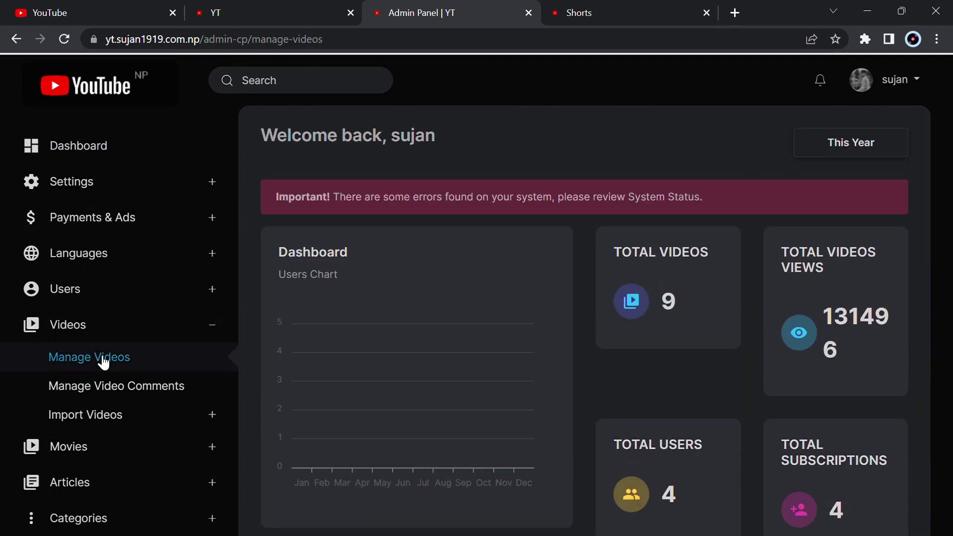
scroll(527, 424, "down", 2)
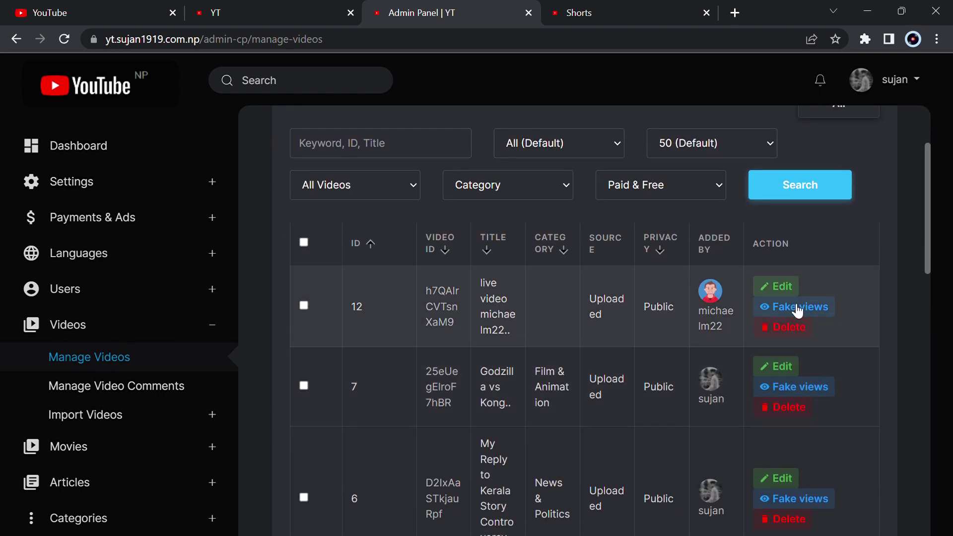
left_click(807, 312)
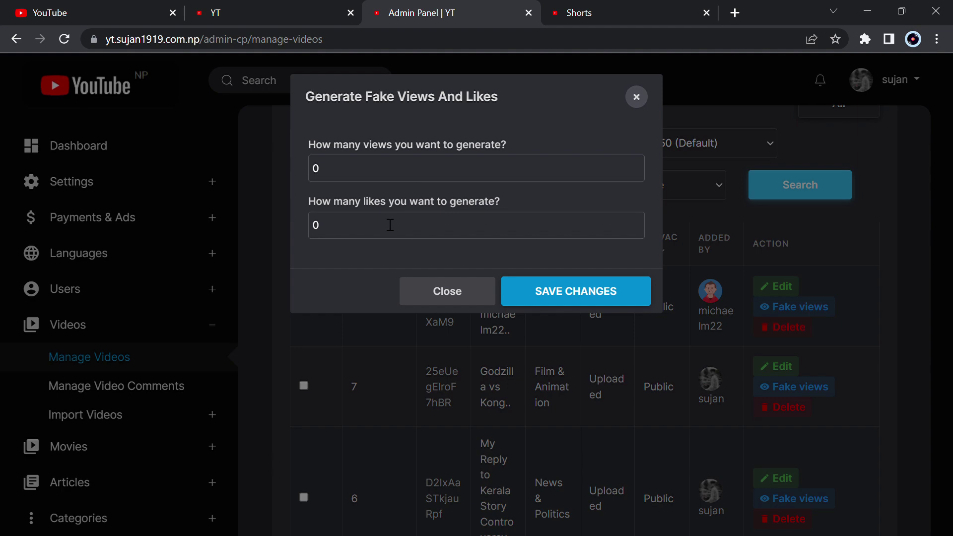
left_click(636, 96)
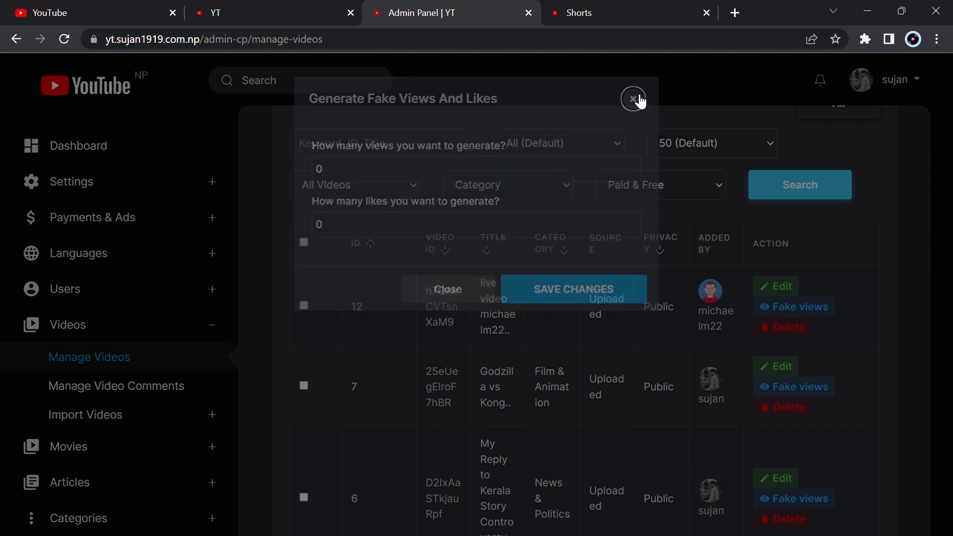
Expand the Design section to reveal Themes, Update Website Design and Custom Design.
scroll(714, 375, "down", 2)
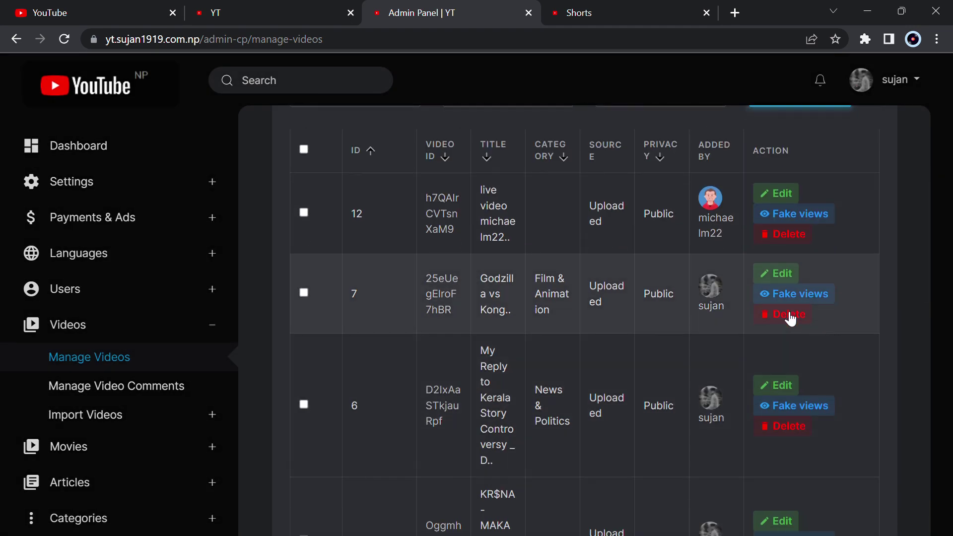
scroll(782, 311, "down", 1)
scroll(783, 309, "down", 5)
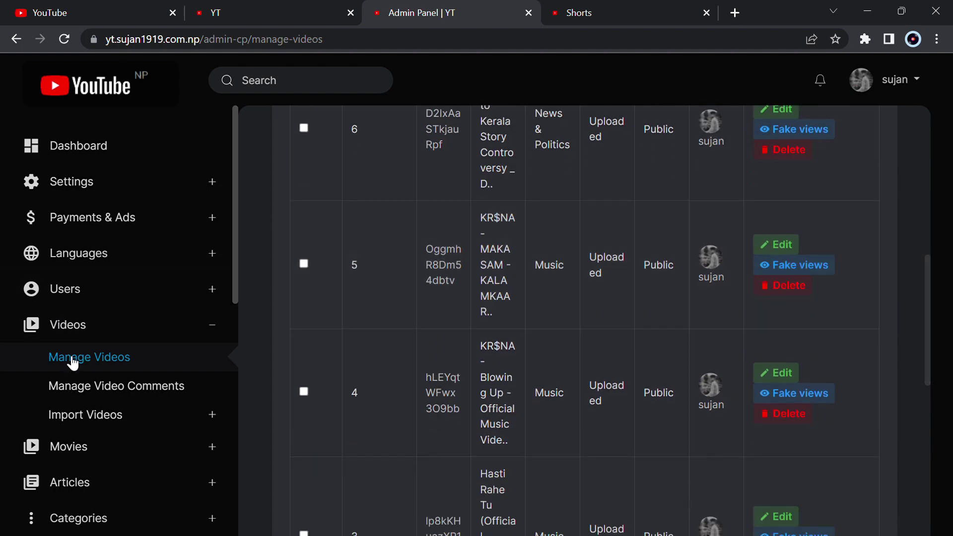
scroll(73, 364, "down", 7)
left_click(64, 240)
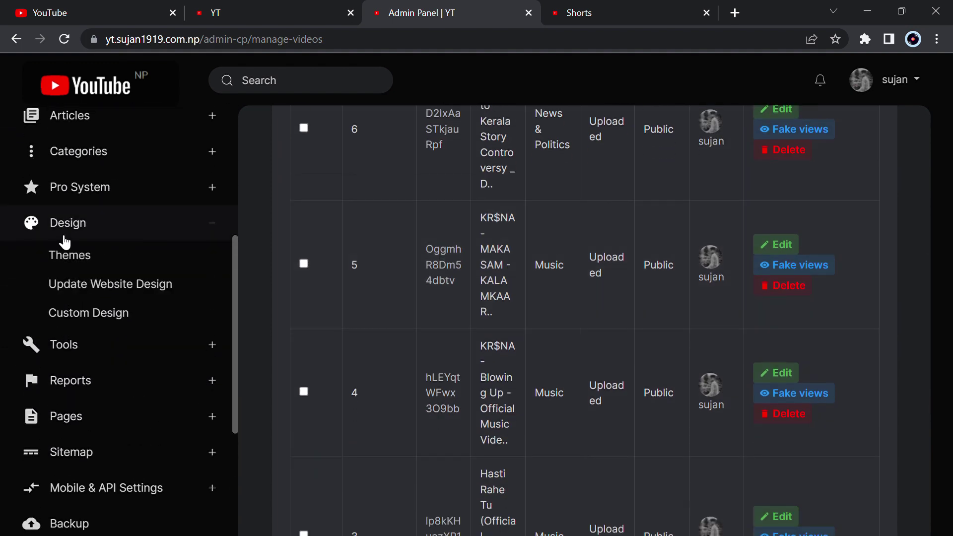
Open Design > Themes with YouPlay activated, check the public site, then return to Themes.
left_click(67, 257)
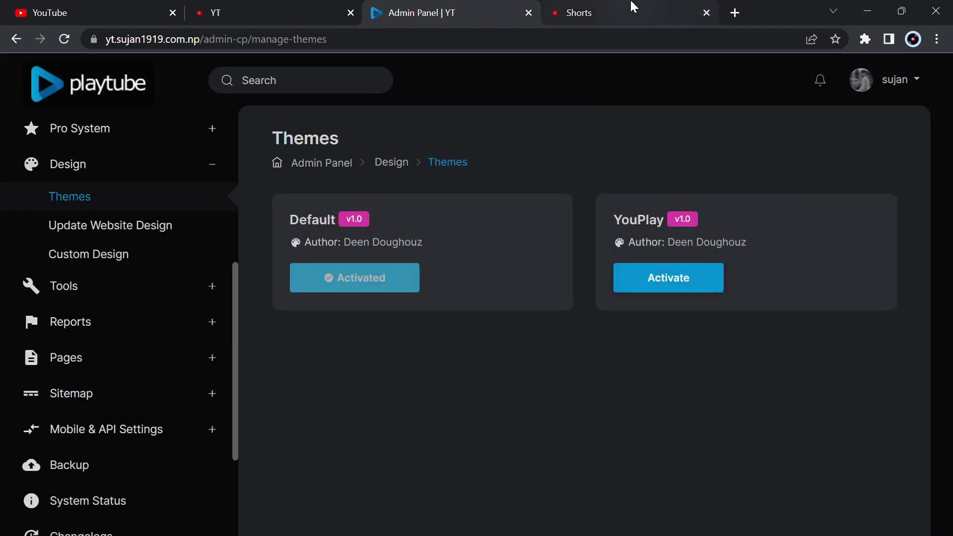
left_click(632, 7)
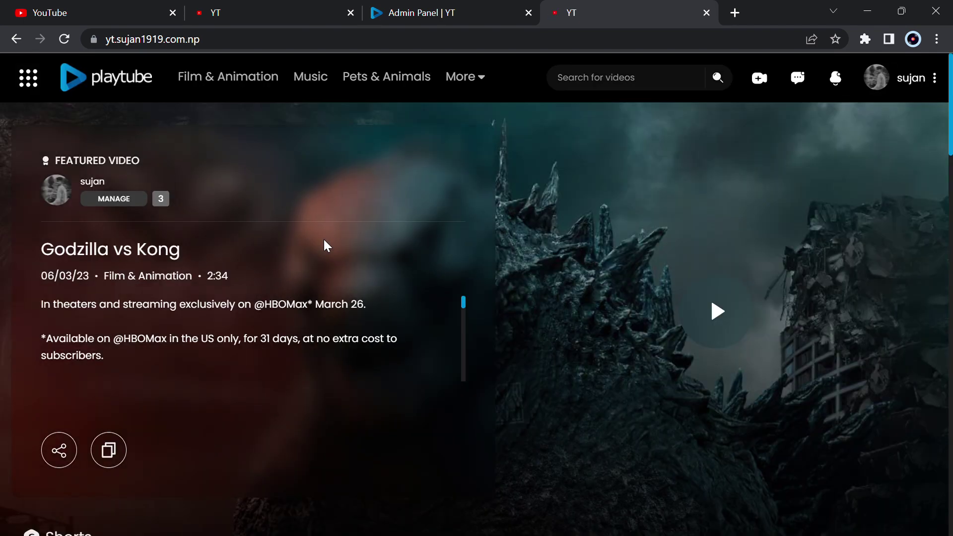
scroll(324, 239, "down", 10)
scroll(322, 237, "up", 5)
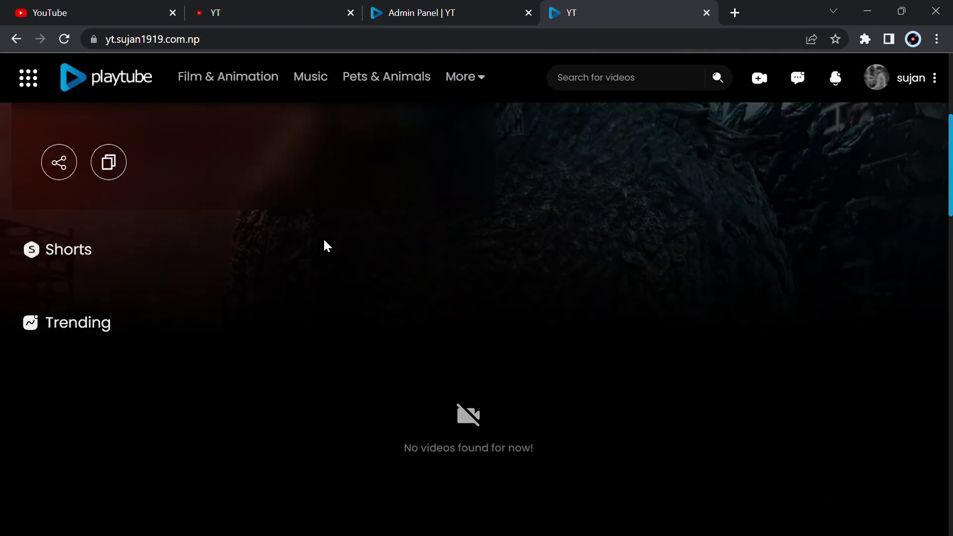
scroll(323, 240, "down", 2)
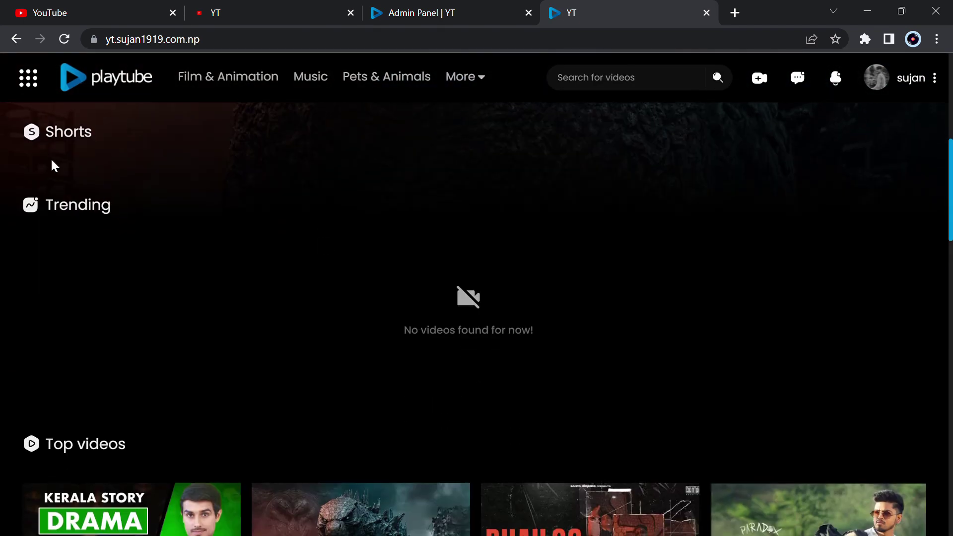
scroll(250, 304, "down", 9)
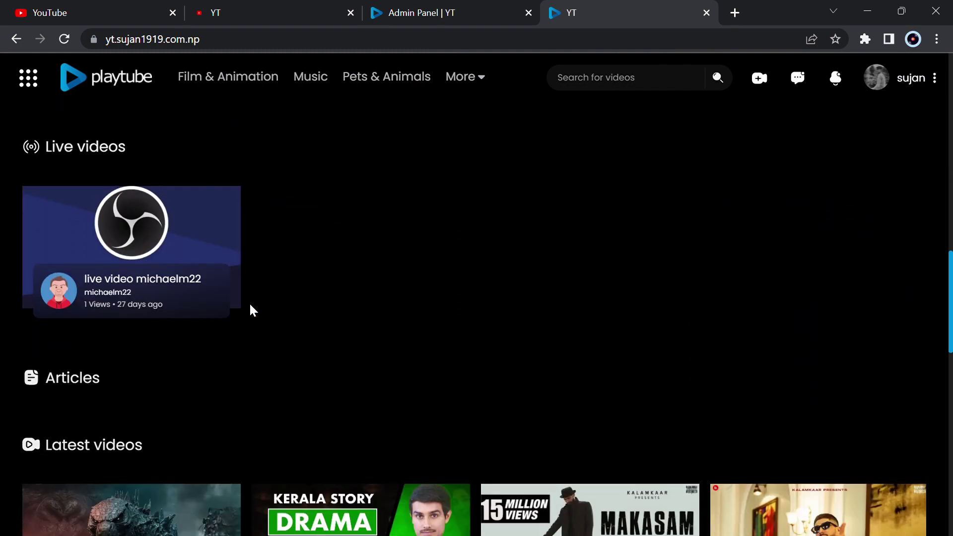
scroll(250, 306, "down", 3)
scroll(250, 305, "up", 1)
scroll(250, 305, "down", 5)
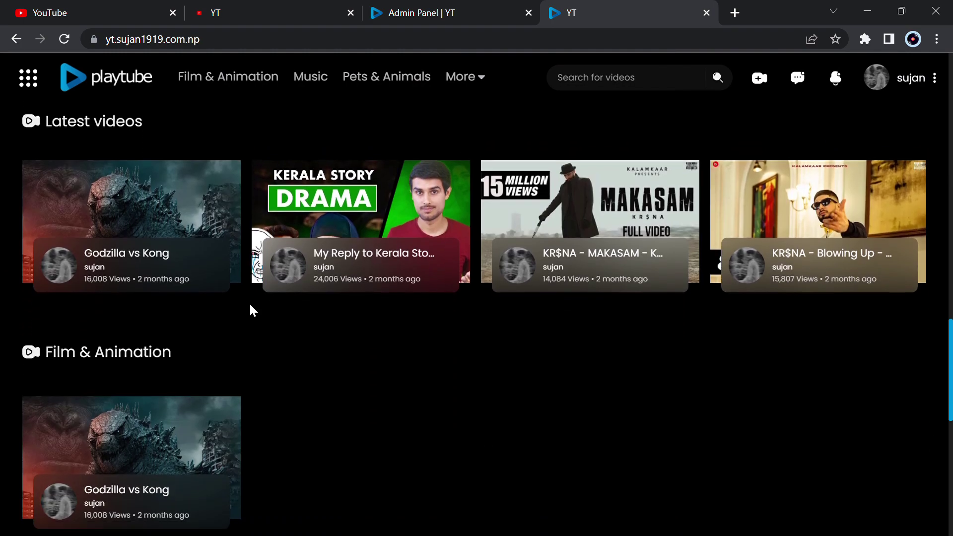
scroll(249, 304, "down", 10)
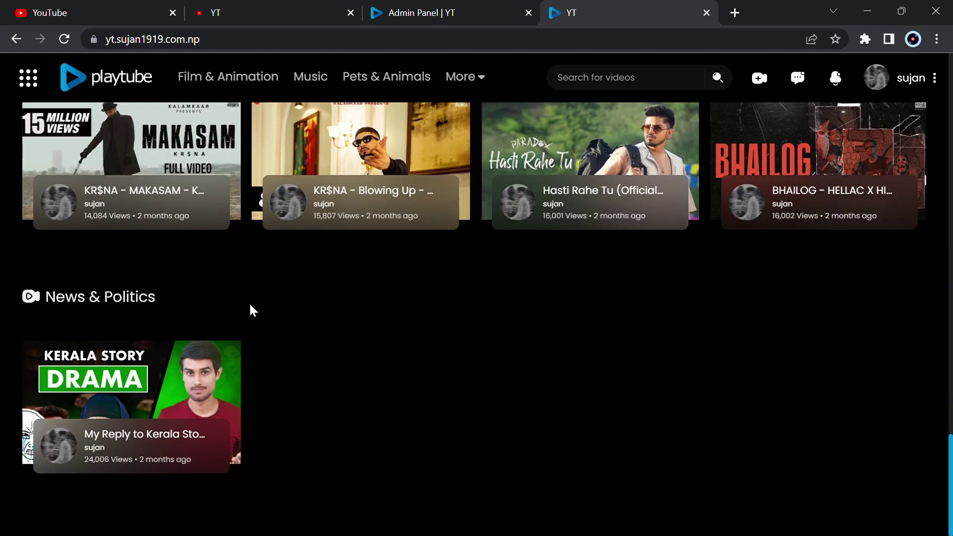
left_click(444, 7)
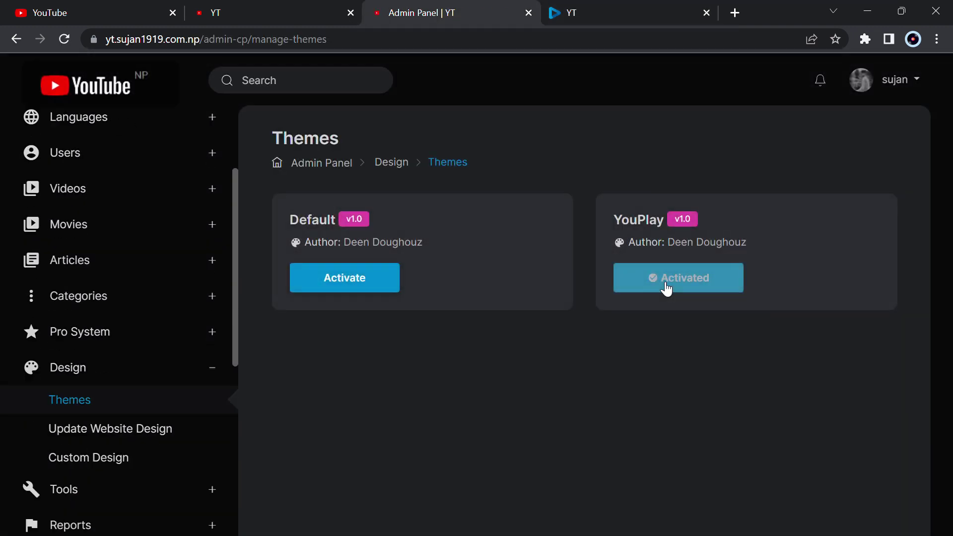
Expand the Tools and Payments & Ads admin sections, then return to the public site.
scroll(78, 382, "down", 3)
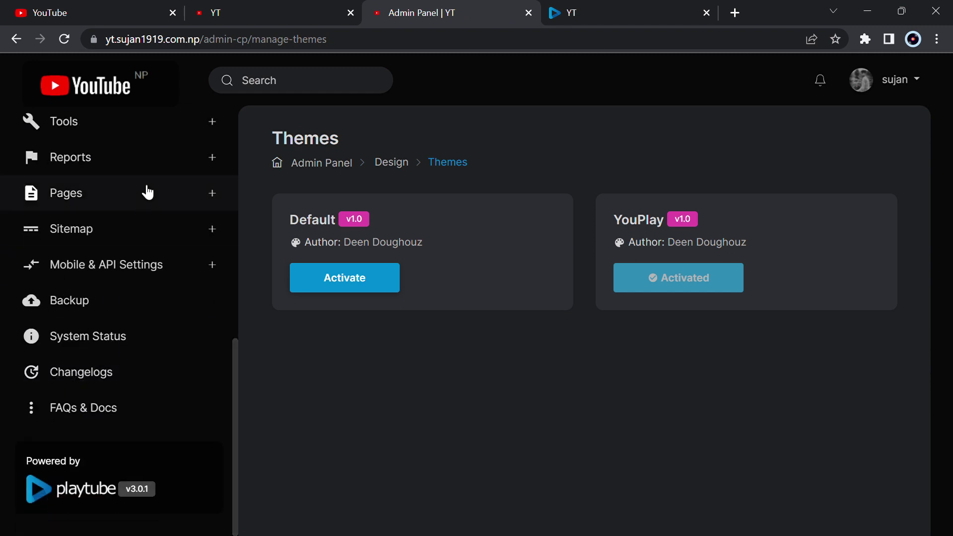
left_click(97, 131)
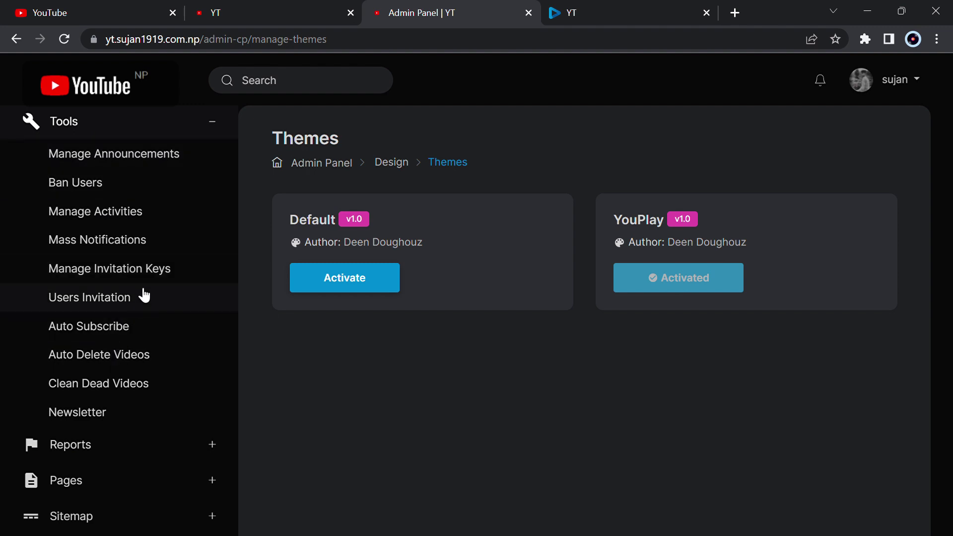
scroll(106, 379, "down", 5)
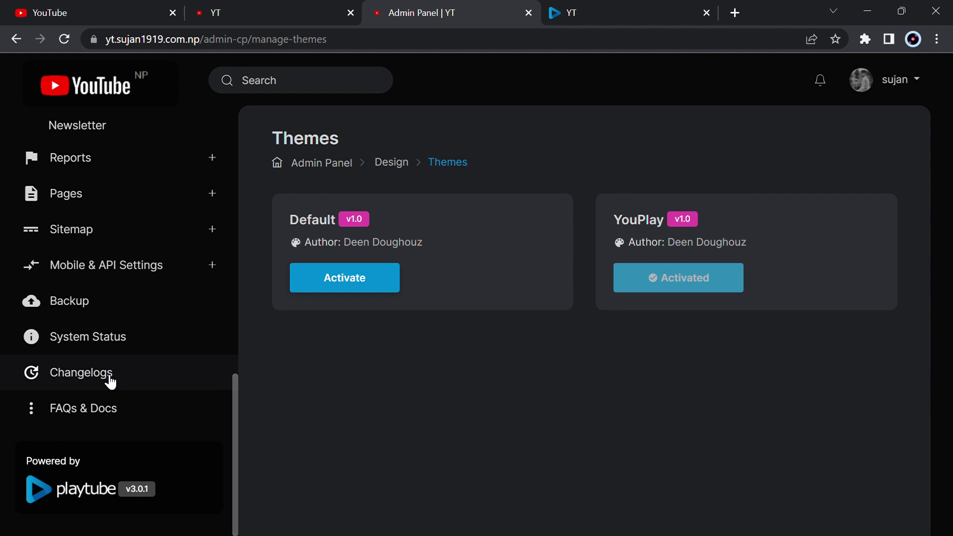
scroll(159, 262, "up", 5)
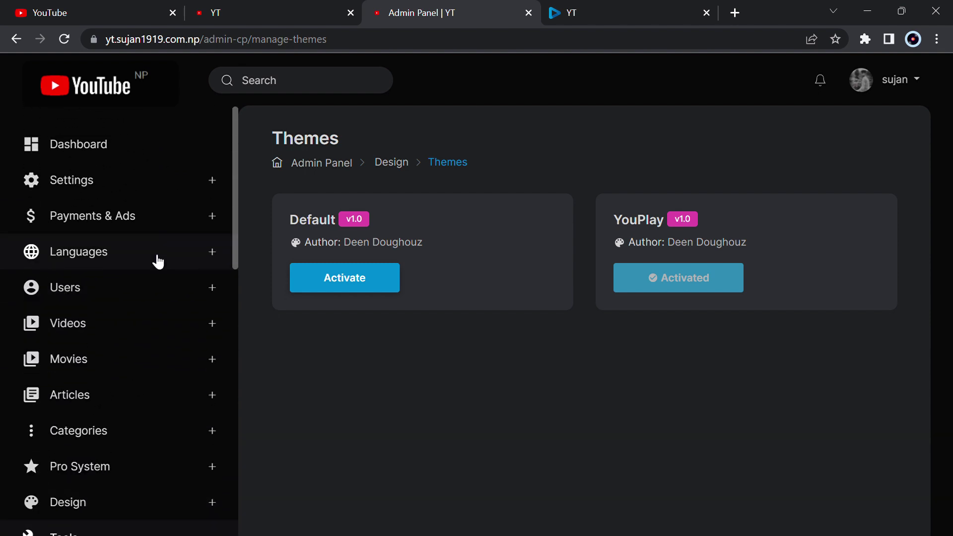
left_click(151, 232)
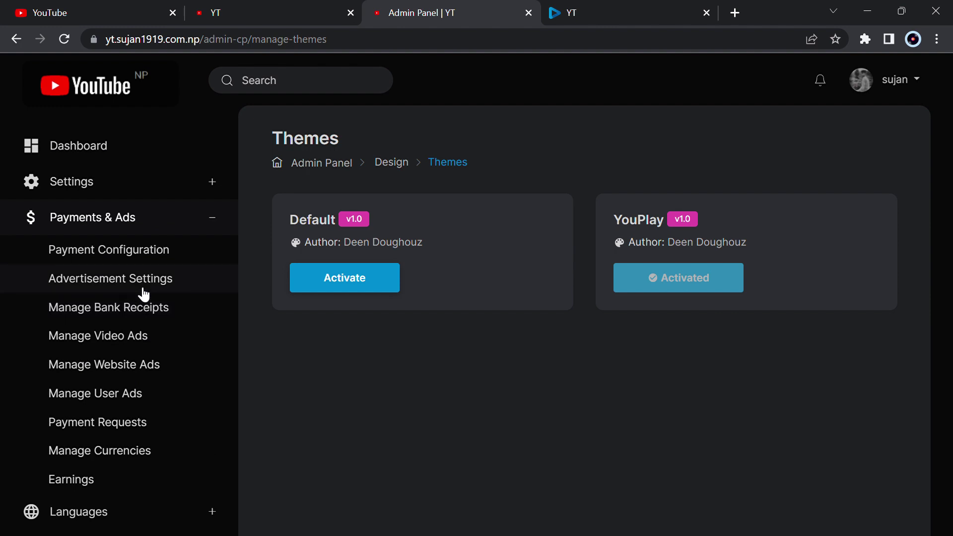
scroll(144, 295, "down", 6)
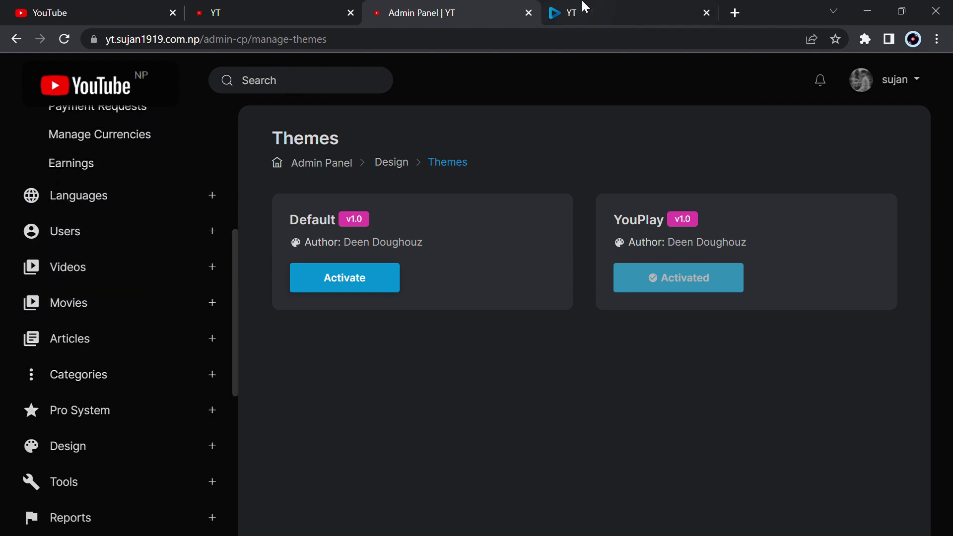
left_click(596, 10)
Reload the home page in the YouTube-style theme and open Video Studio from My Account.
scroll(218, 204, "up", 15)
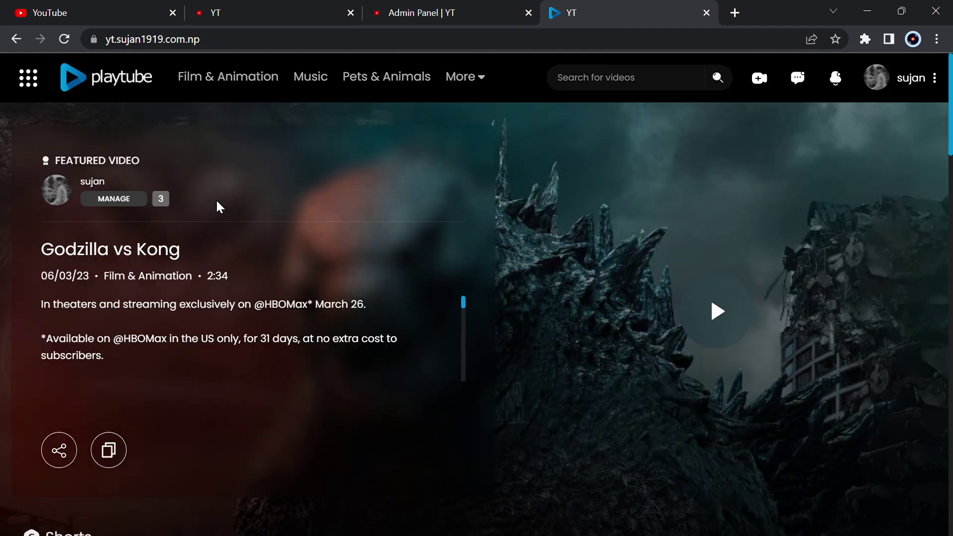
left_click(104, 81)
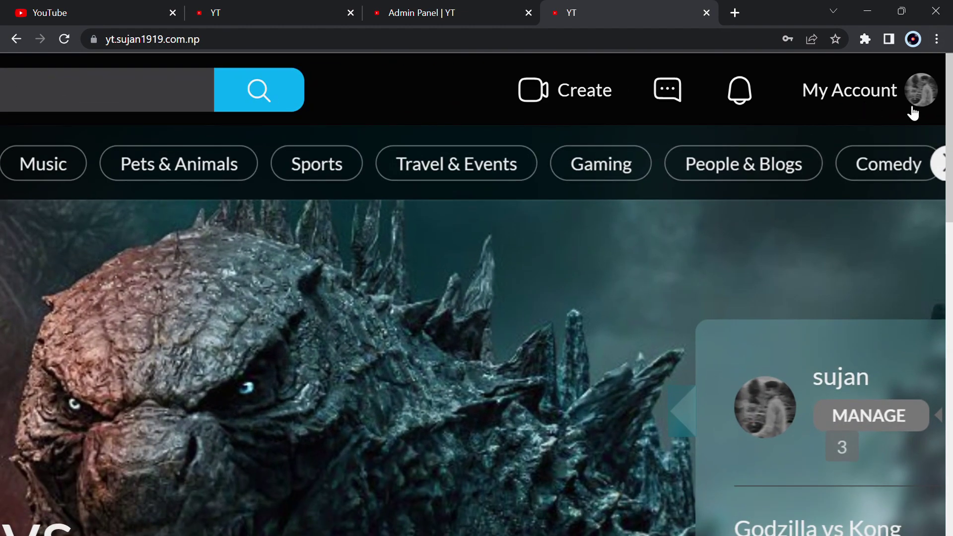
left_click(911, 101)
scroll(752, 471, "down", 1)
scroll(749, 517, "down", 3)
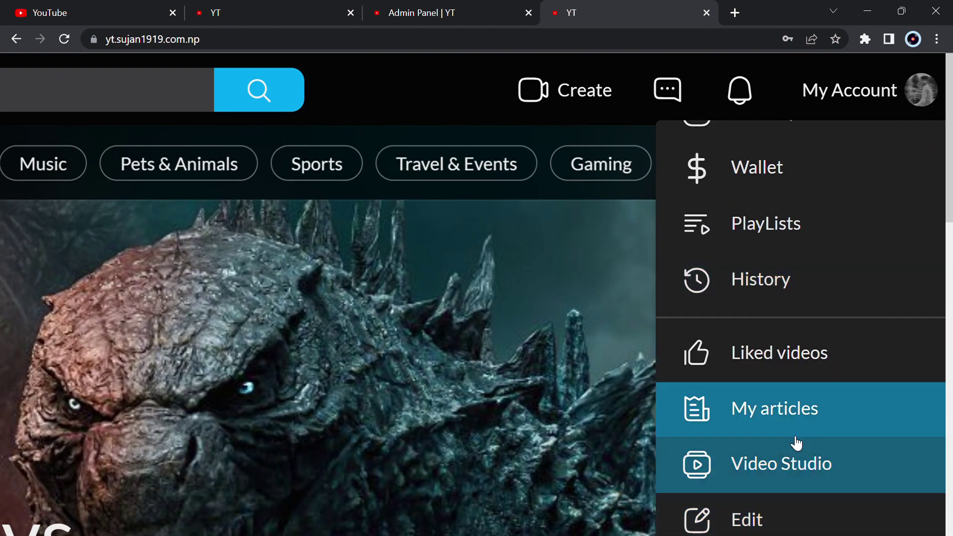
left_click(766, 462)
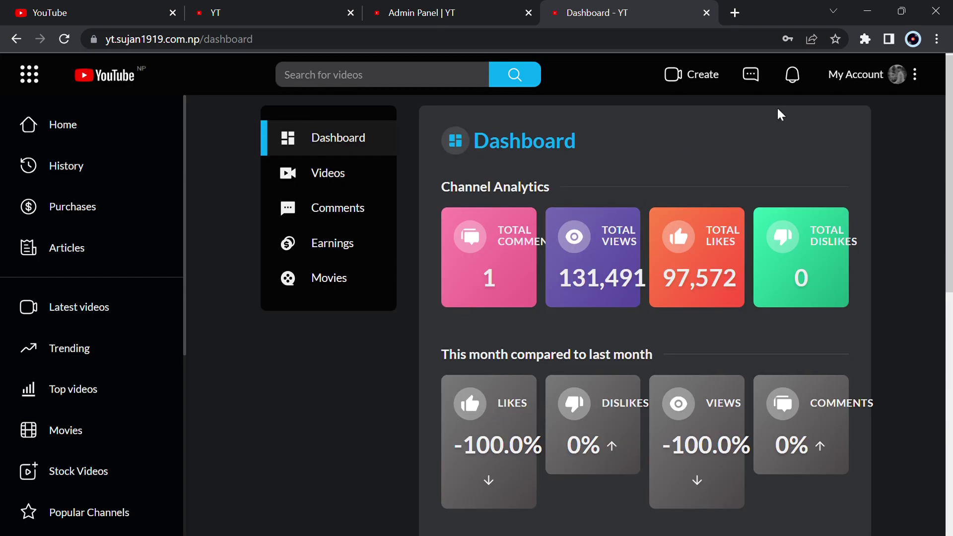
Review the channel's Earnings page in the studio.
left_click(366, 255)
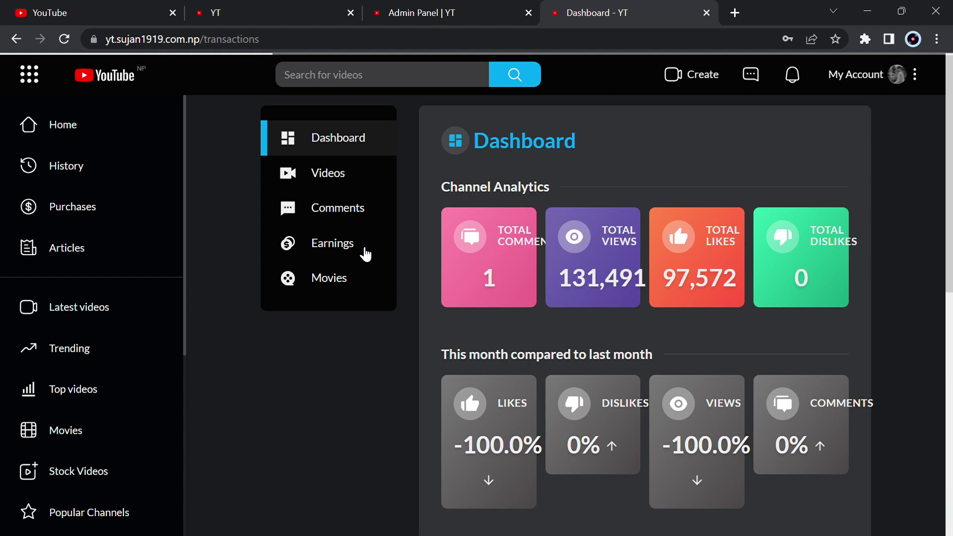
scroll(745, 269, "down", 5)
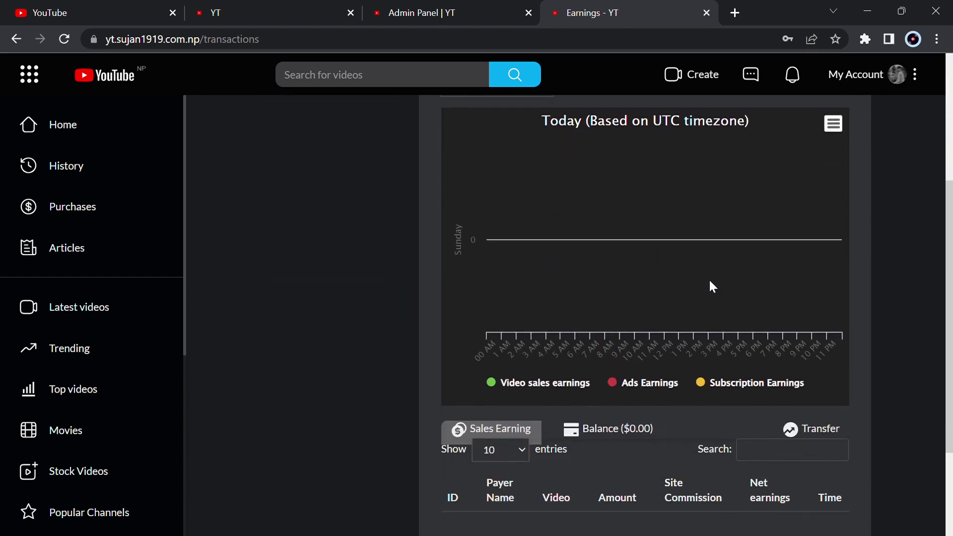
scroll(712, 287, "down", 1)
scroll(713, 287, "up", 5)
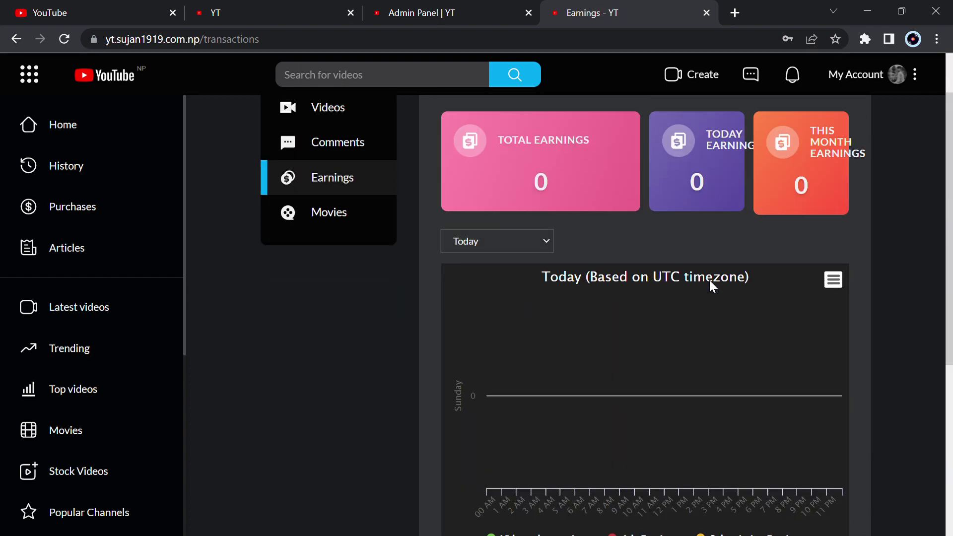
scroll(710, 281, "up", 2)
Look through the studio's Comments, Videos and Movies pages, then return to Dashboard.
left_click(336, 224)
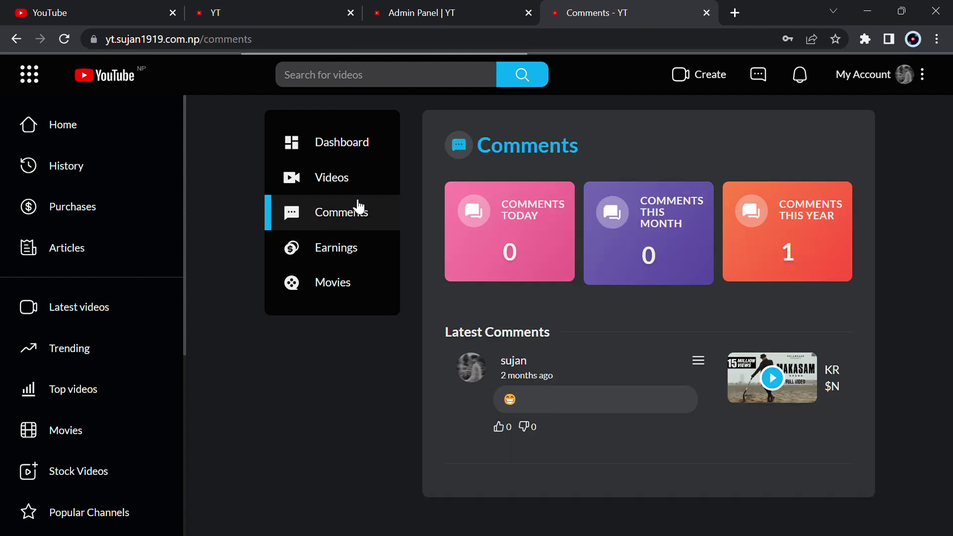
left_click(354, 187)
scroll(420, 298, "down", 2)
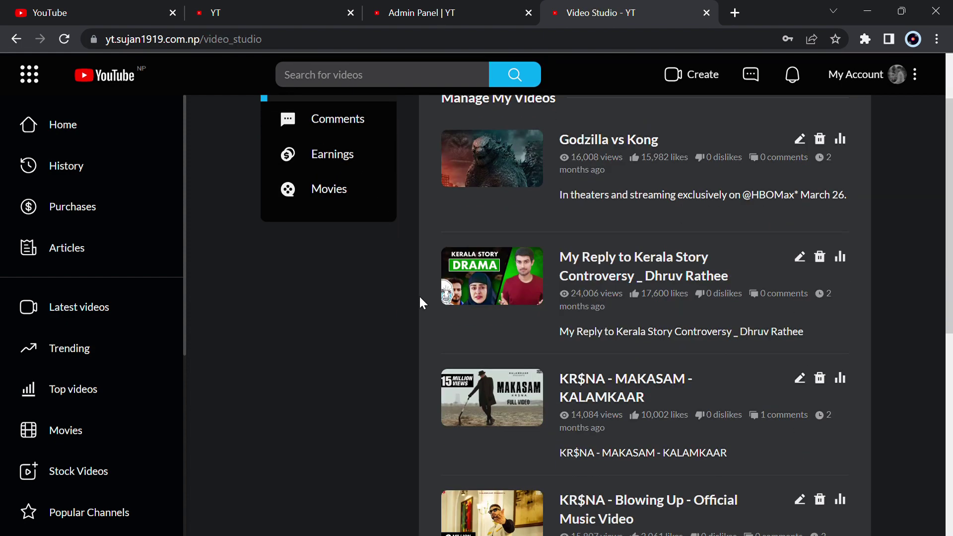
scroll(419, 297, "up", 2)
left_click(332, 276)
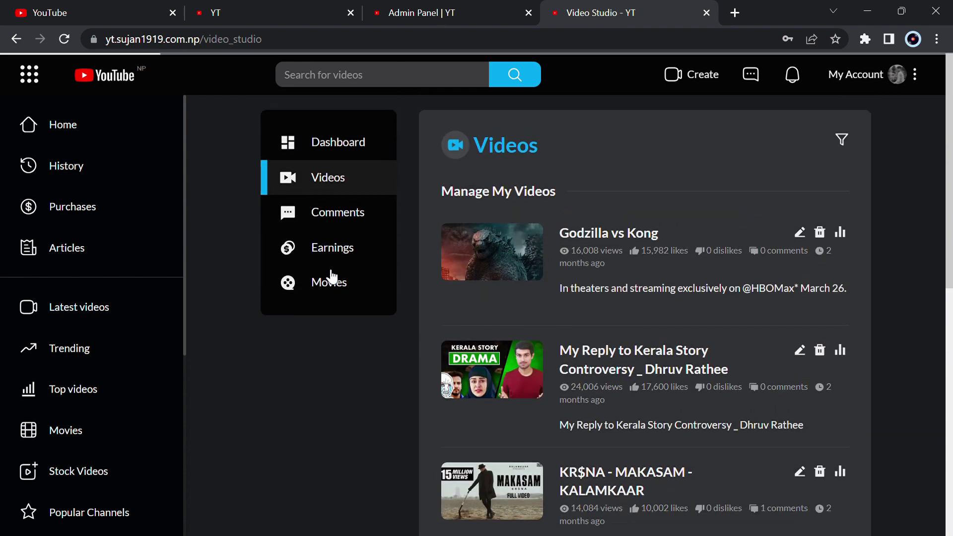
left_click(344, 145)
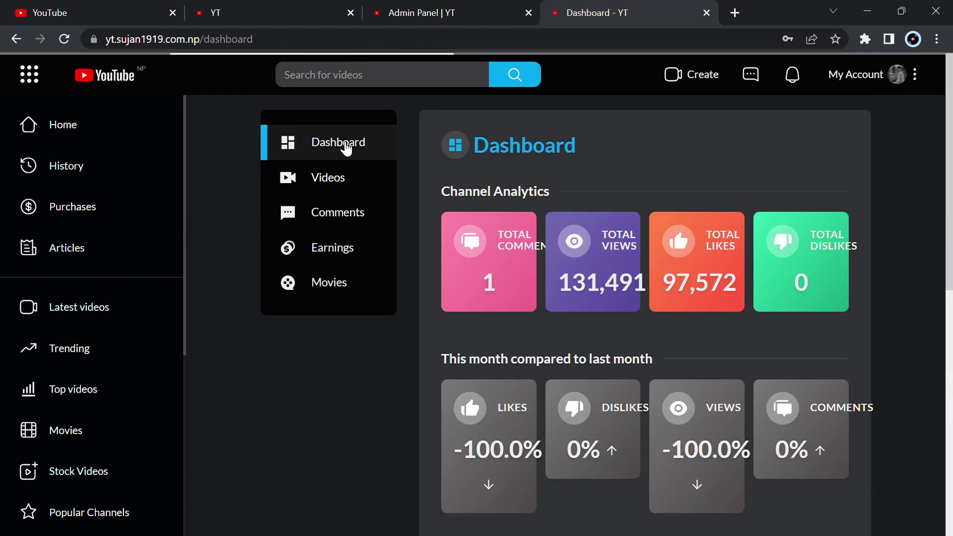
Check the admin Themes page, then switch to the channel dashboard tab.
left_click(385, 7)
scroll(196, 305, "up", 3)
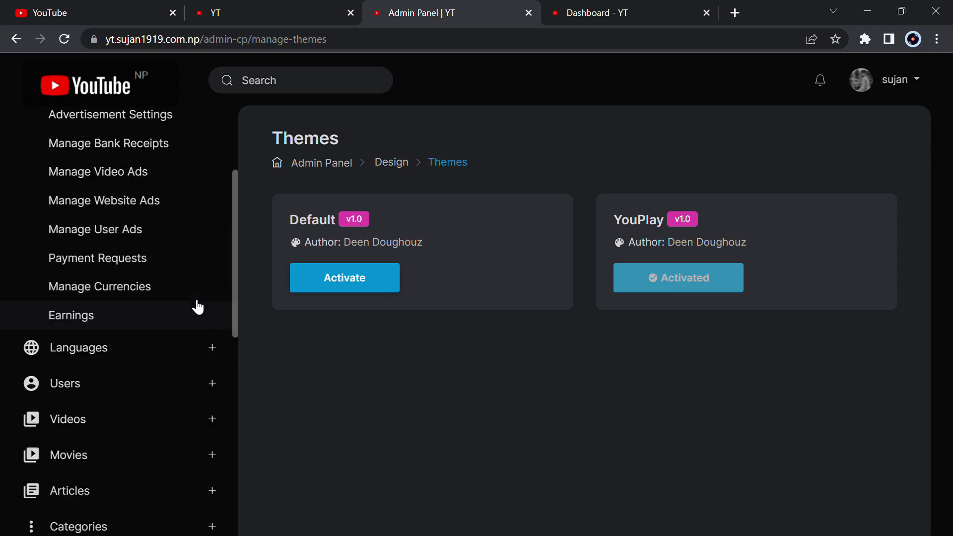
scroll(198, 306, "up", 3)
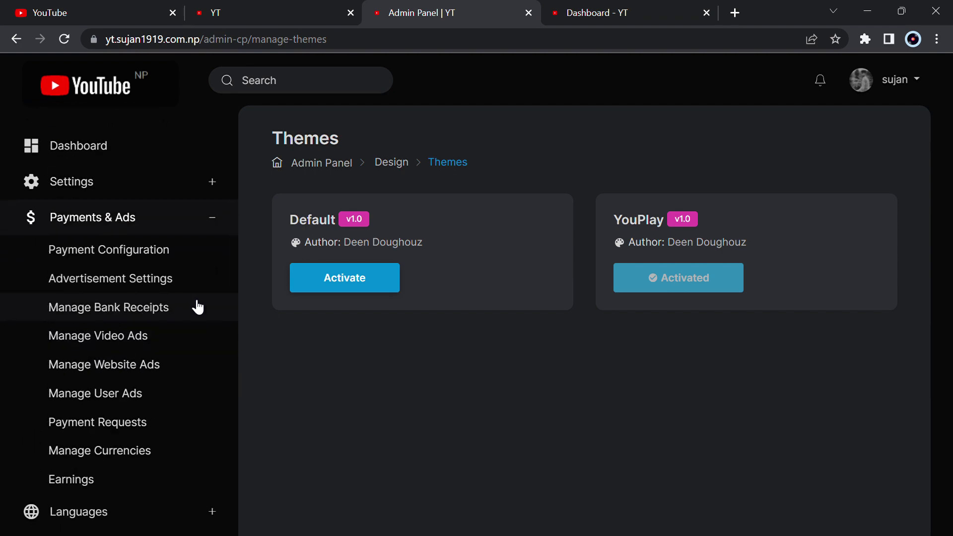
left_click(571, 18)
Load the scripts.sujan1919.com.np site and close the admin panel page.
left_click(511, 48)
type("scripts.sujan1919.com.np")
key("Return")
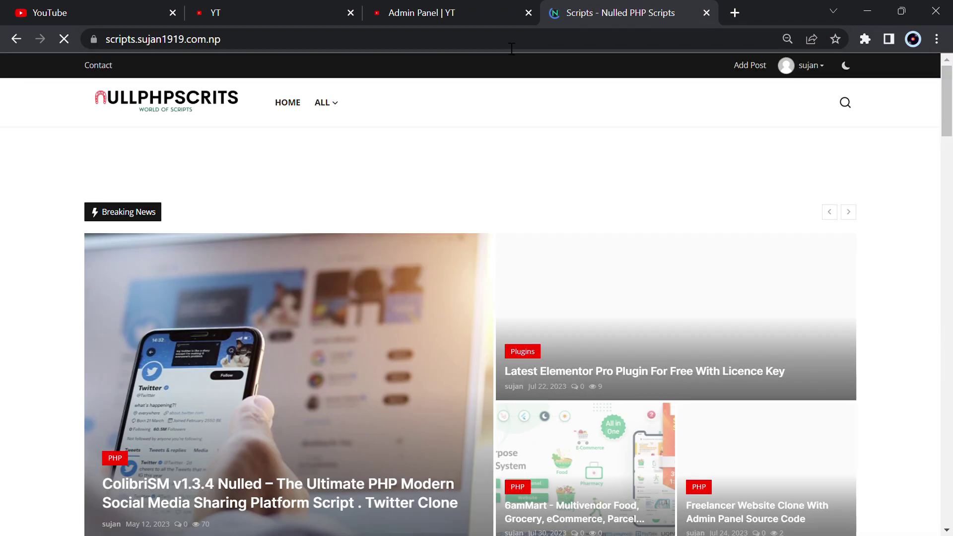
left_click(525, 12)
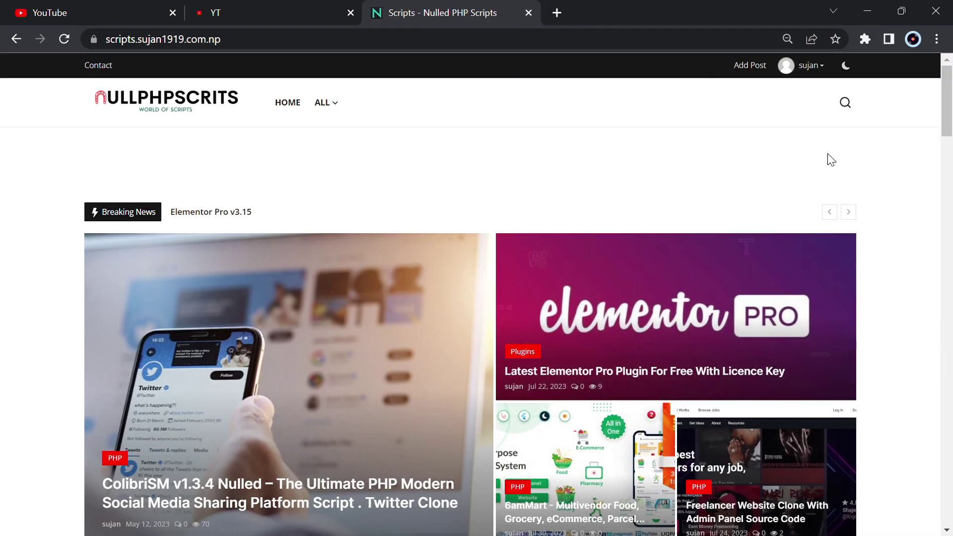
scroll(876, 150, "down", 7)
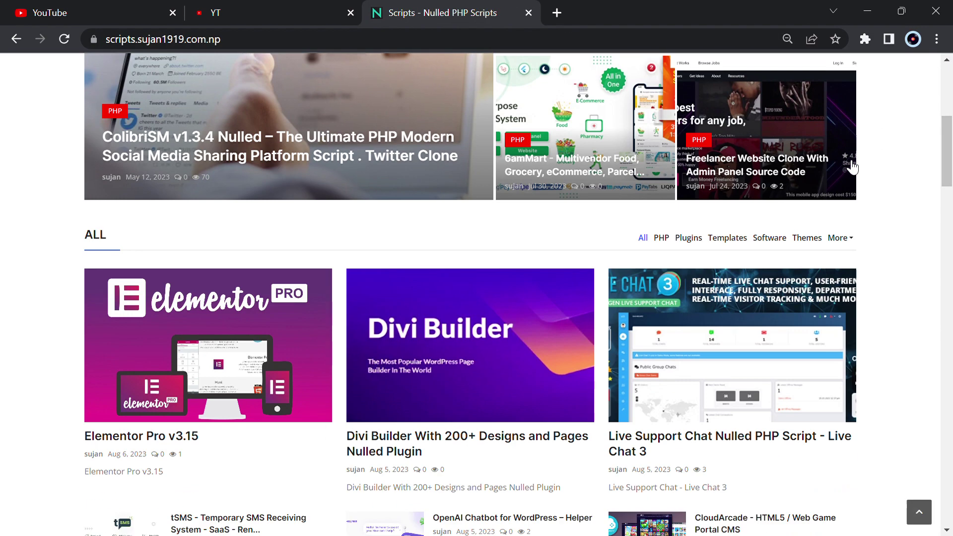
scroll(851, 166, "up", 7)
Search the blog for 'youtube'.
left_click(849, 104)
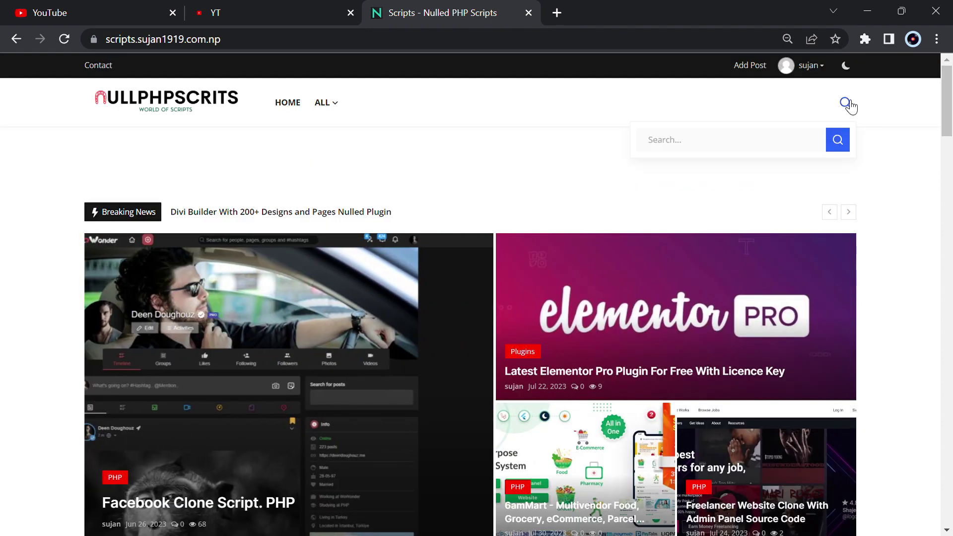
type("youtube")
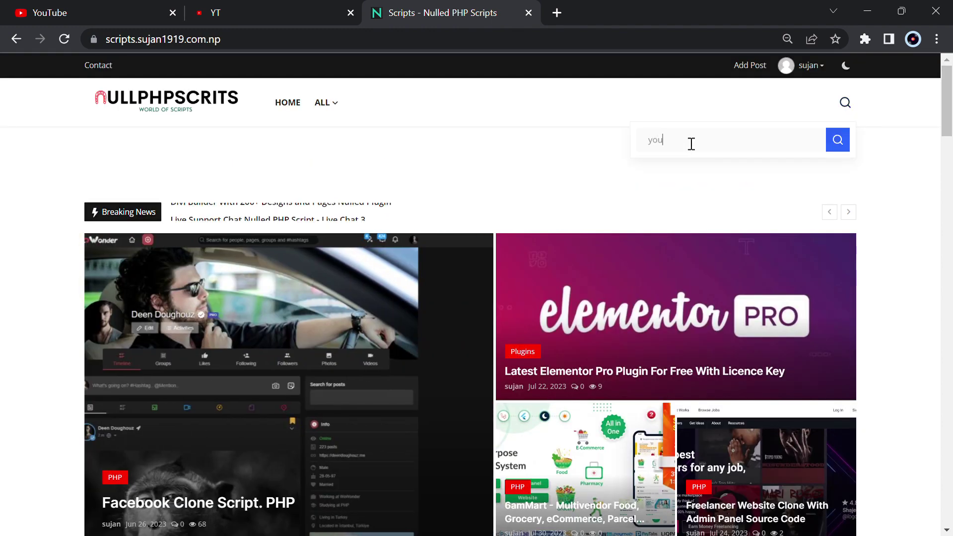
key("Return")
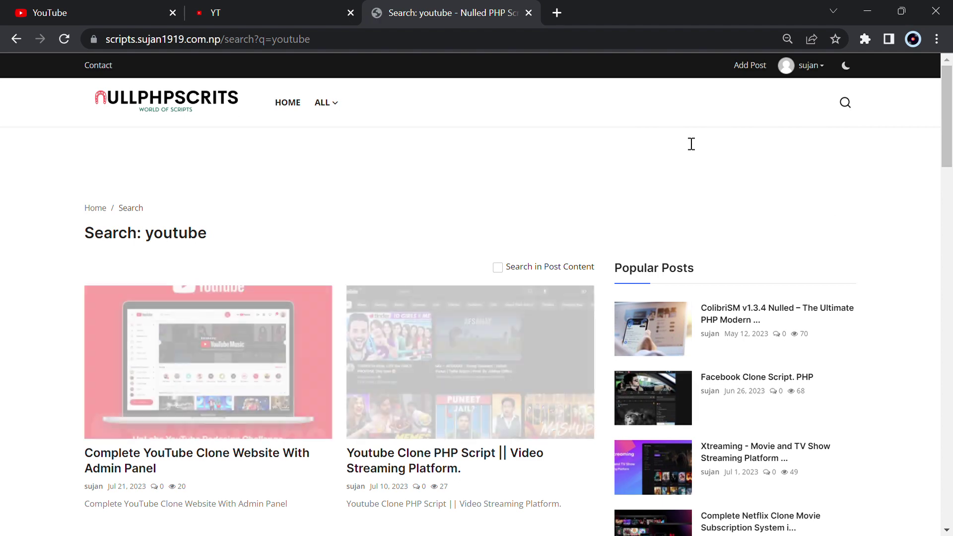
scroll(353, 238, "down", 3)
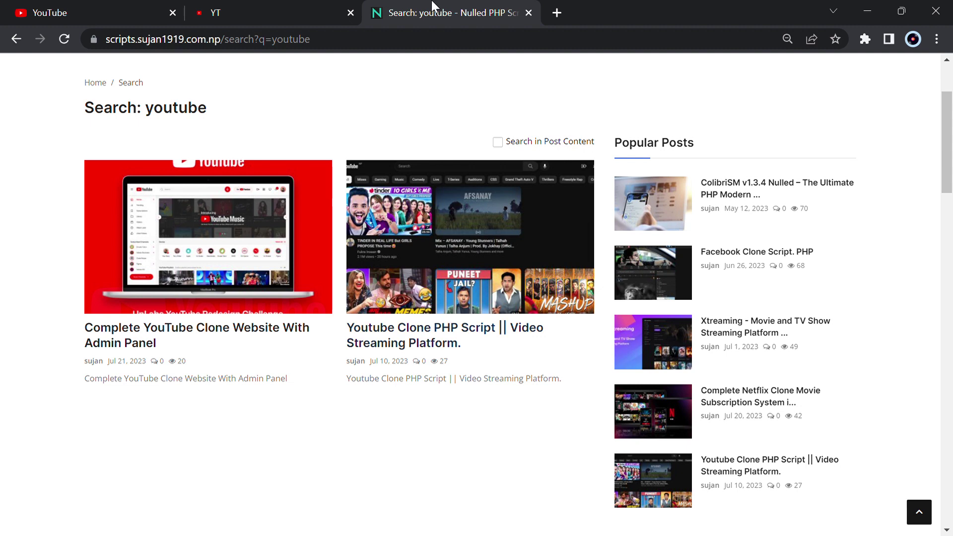
Open the 'Youtube Clone PHP Script' post and its first uploadrar download link.
left_click(320, 7)
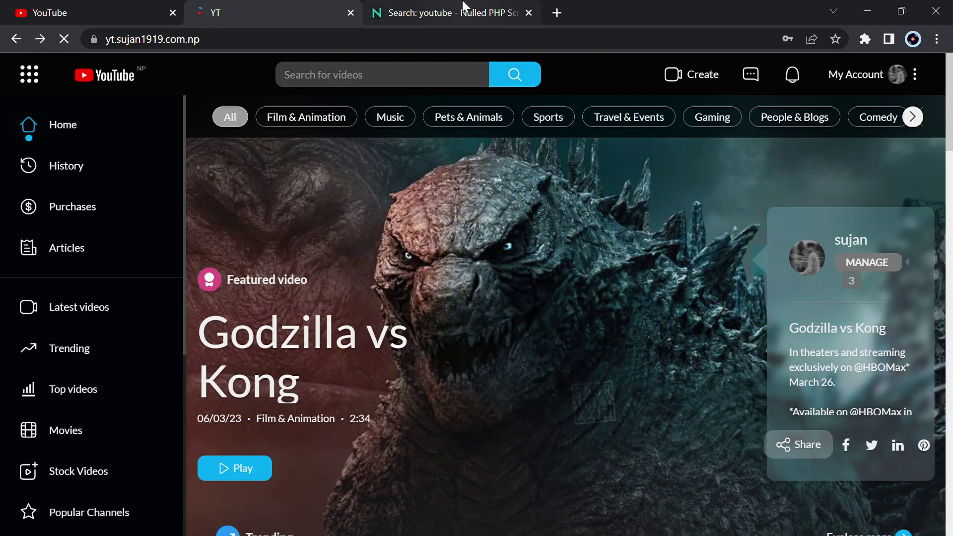
left_click(462, 5)
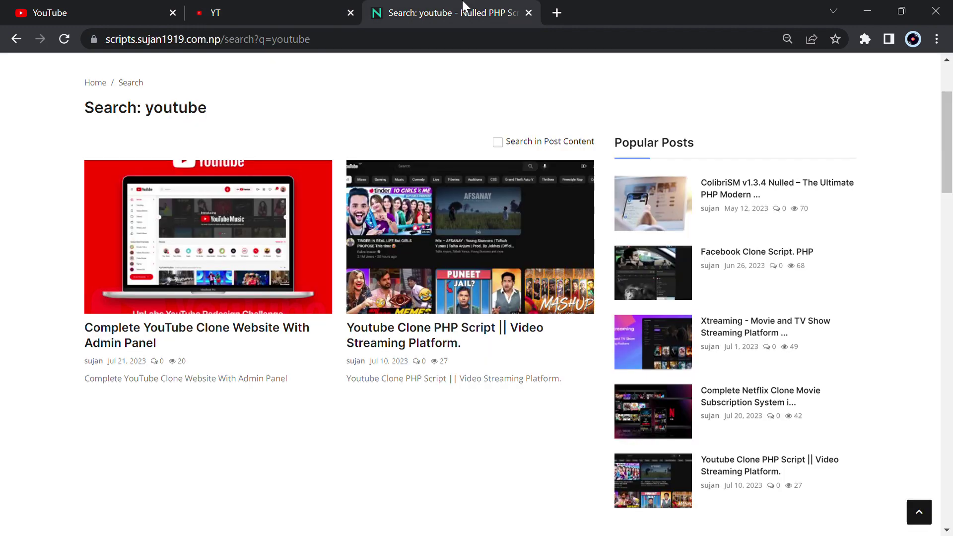
left_click(417, 338)
scroll(419, 339, "down", 10)
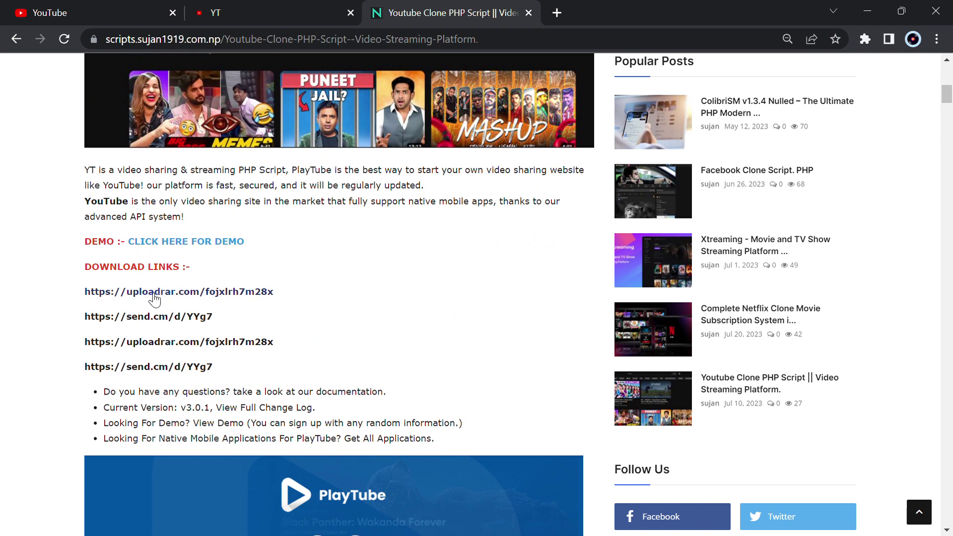
left_click(154, 293)
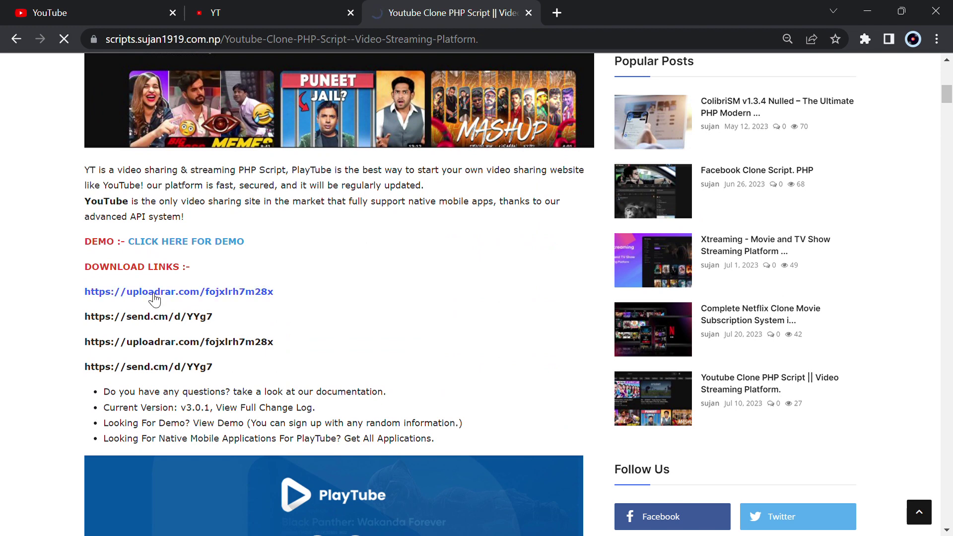
scroll(152, 299, "left", 5)
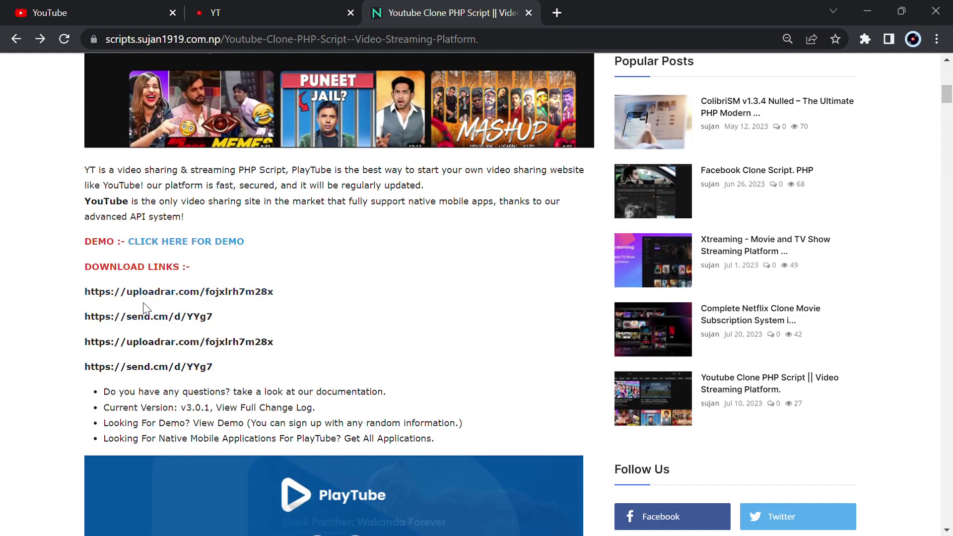
Generate a free direct download link for the 38.8 MB ViddPrim v1.2.1 Nulled zip on Uploadrar.
left_click(201, 293)
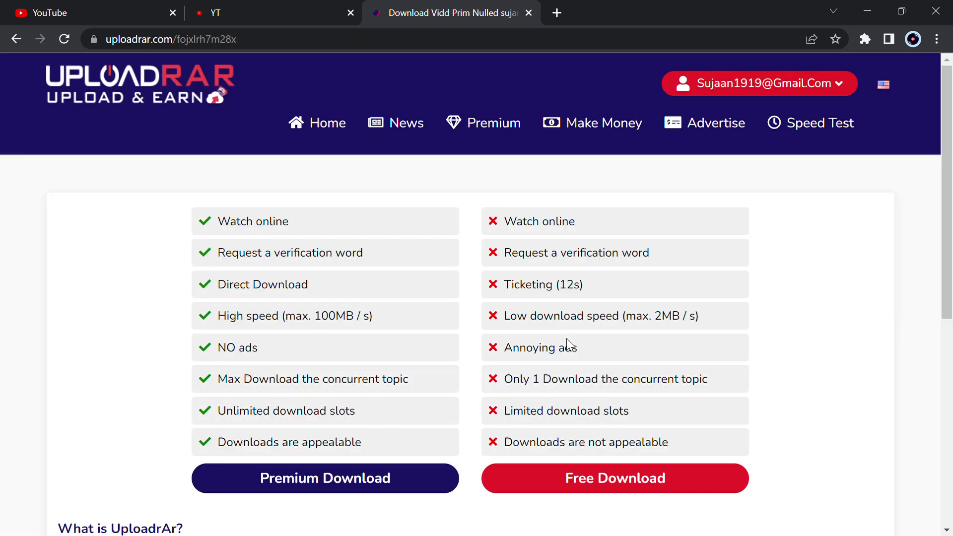
left_click(674, 470)
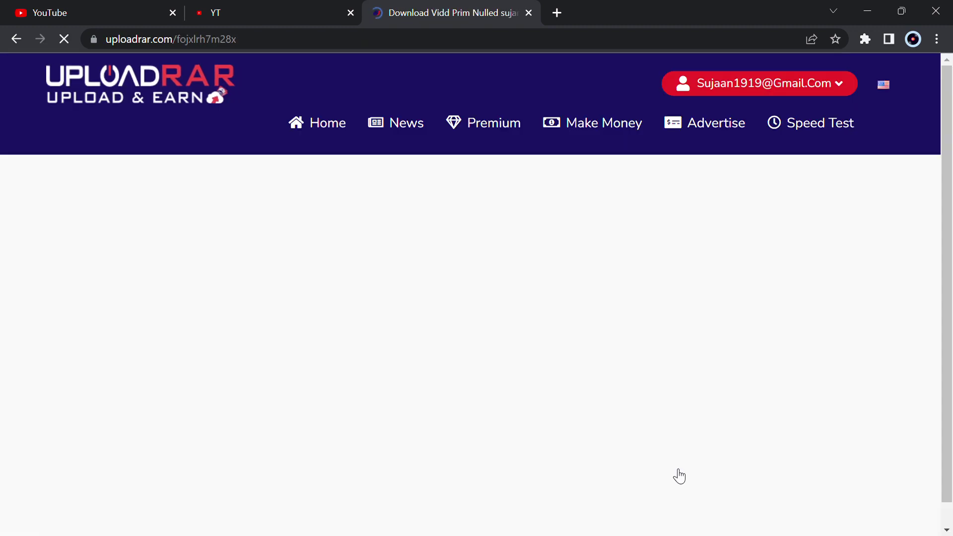
scroll(589, 412, "down", 1)
scroll(591, 416, "down", 2)
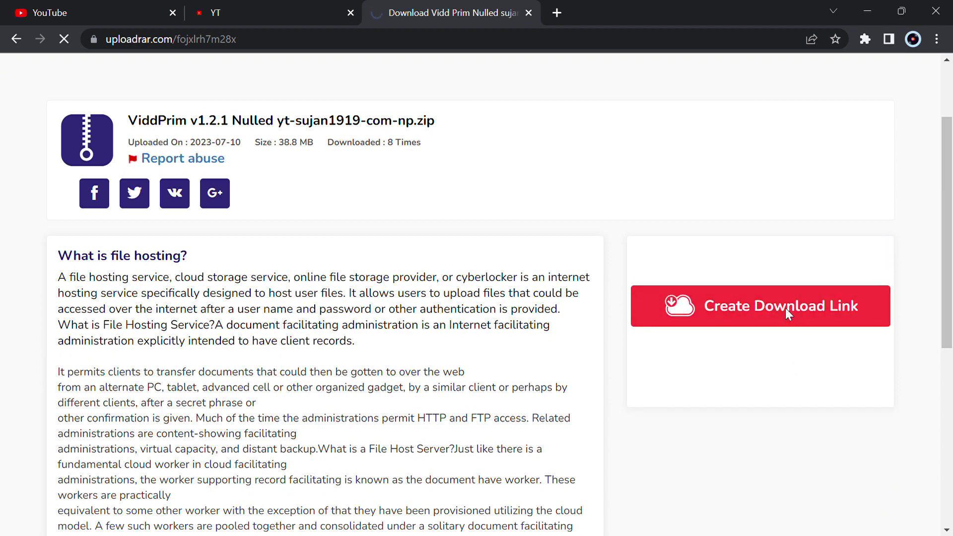
scroll(789, 312, "down", 3)
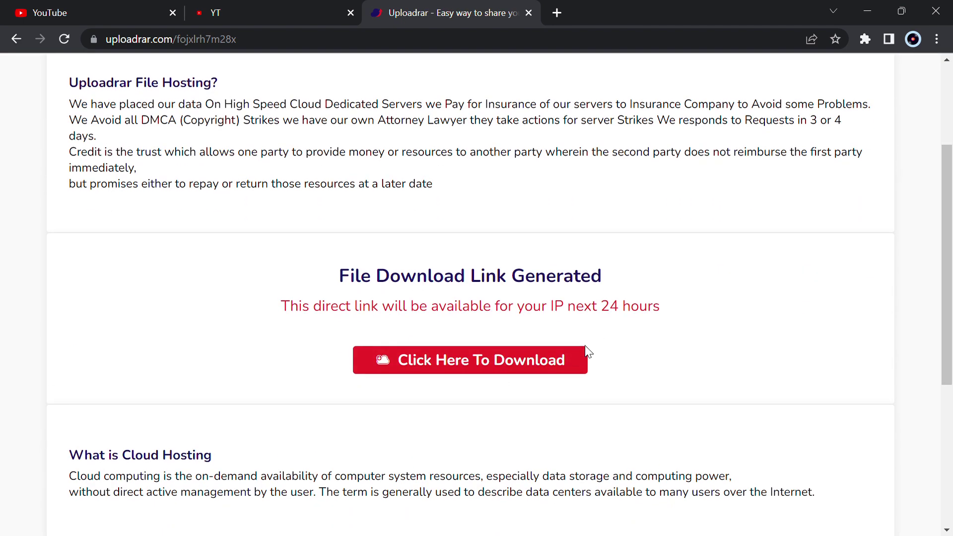
Load the cPanel login at sujan1919.com.np on port 2083 in a new tab.
key("ctrl+t")
type("sujan1919.com.np:20")
key("Return")
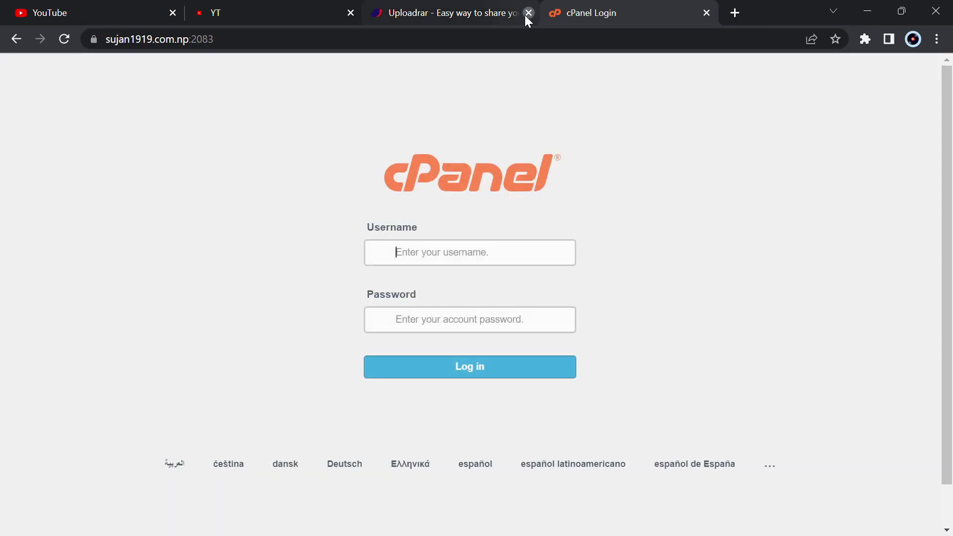
Close the Uploadrar tab and log in to cPanel.
left_click(528, 13)
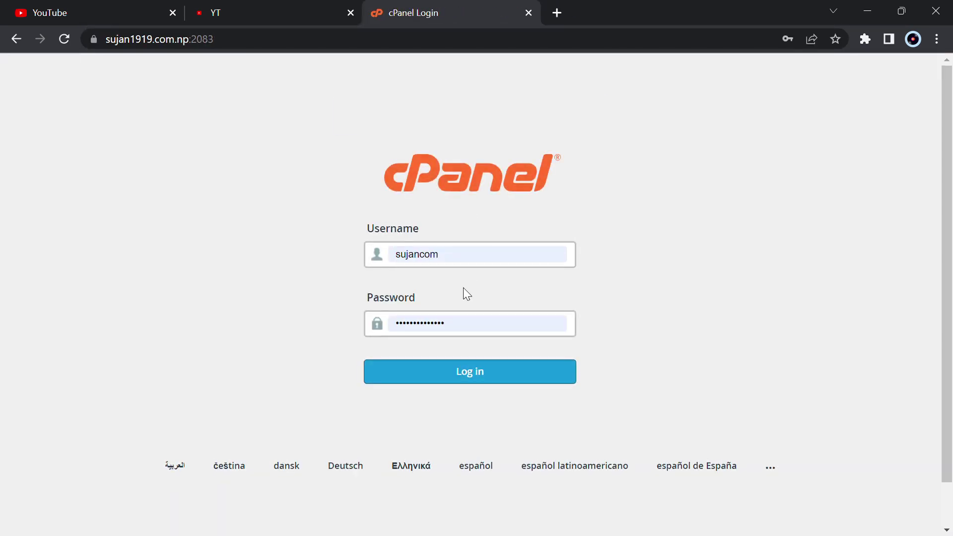
key("Return")
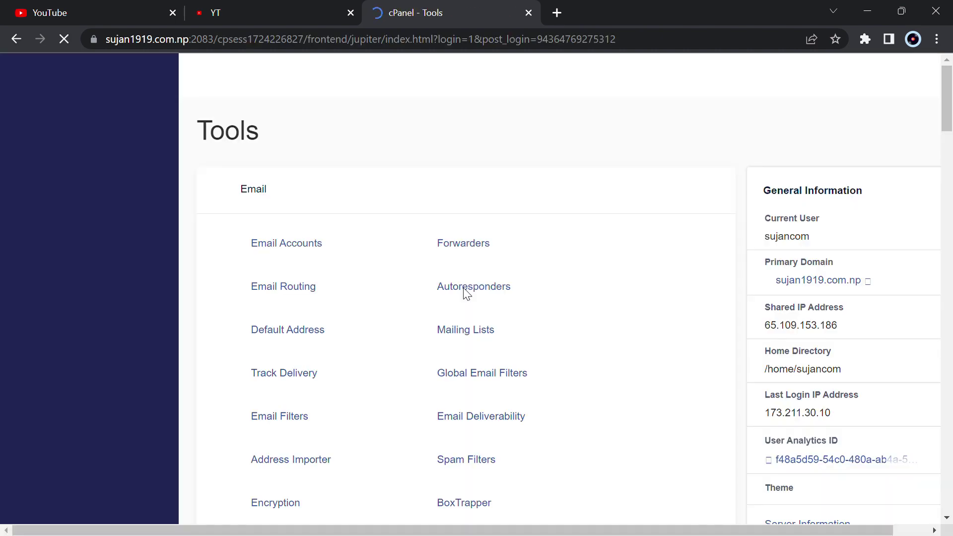
scroll(463, 288, "down", 15)
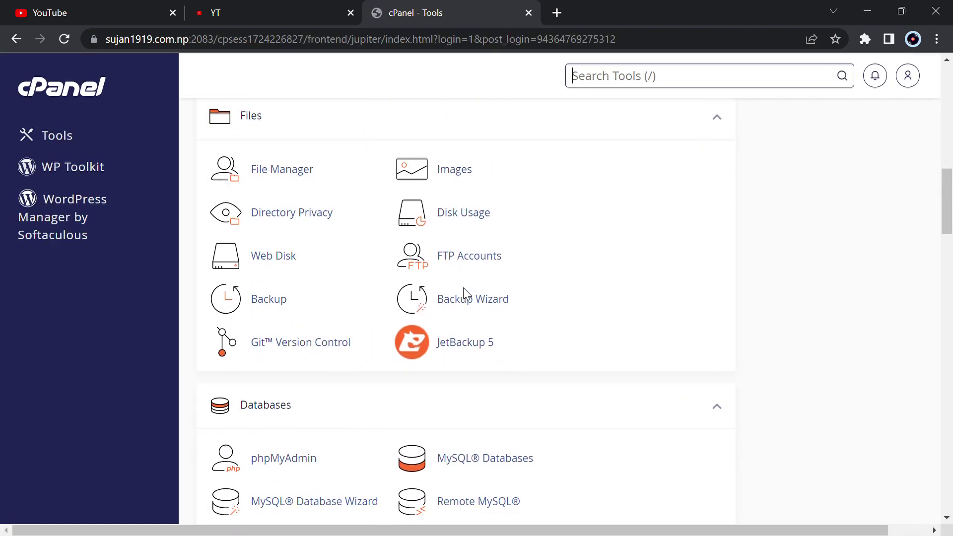
scroll(463, 298, "down", 5)
Open Domains, filter for demo, and open its document root in File Manager.
left_click(276, 472, "ctrl")
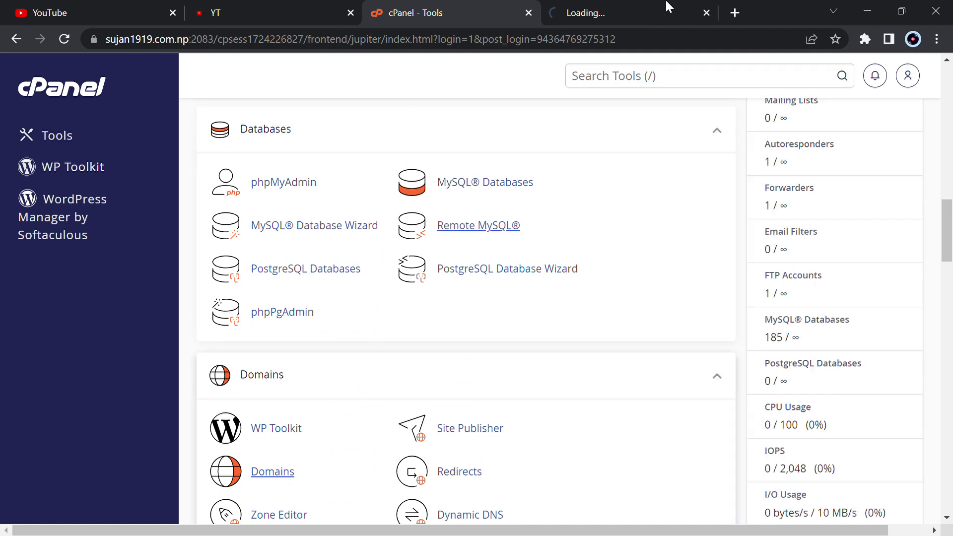
left_click(631, 7)
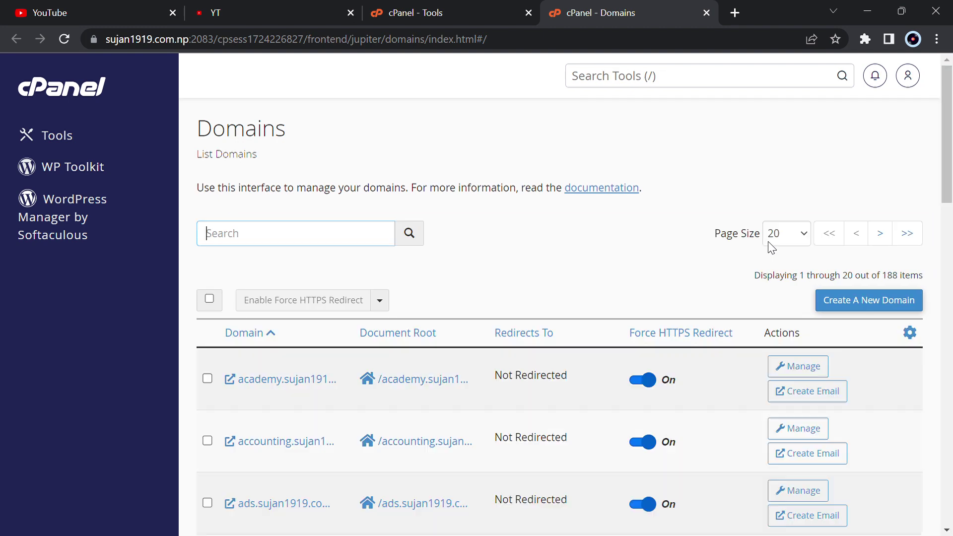
type("demo")
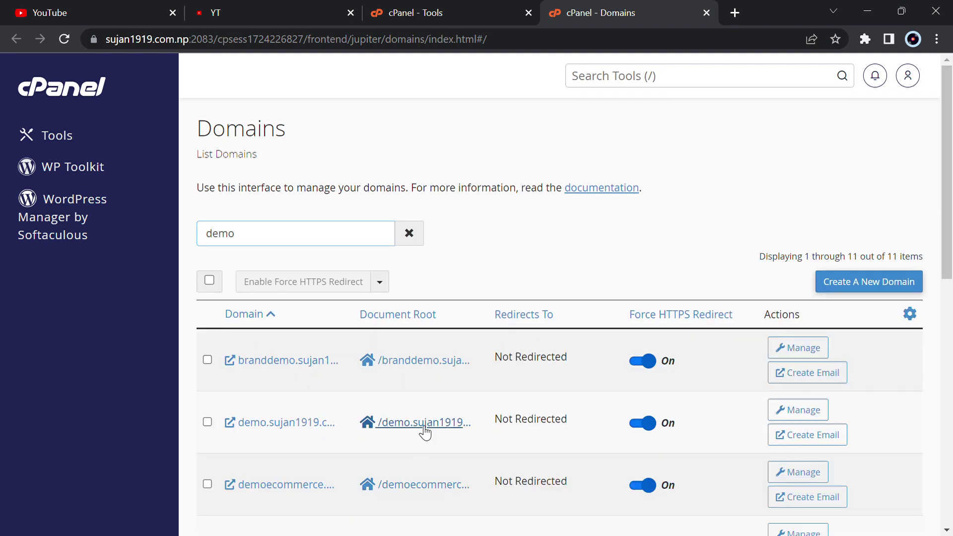
left_click(425, 423)
left_click(689, 6)
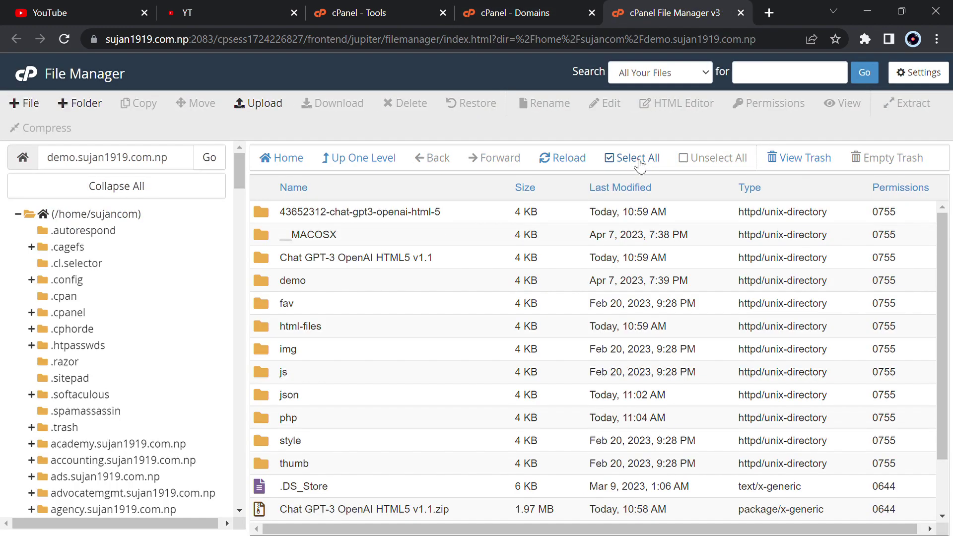
Permanently delete every file in demo.sujan1919.com.np, skipping the trash.
left_click(637, 158)
left_click(417, 103)
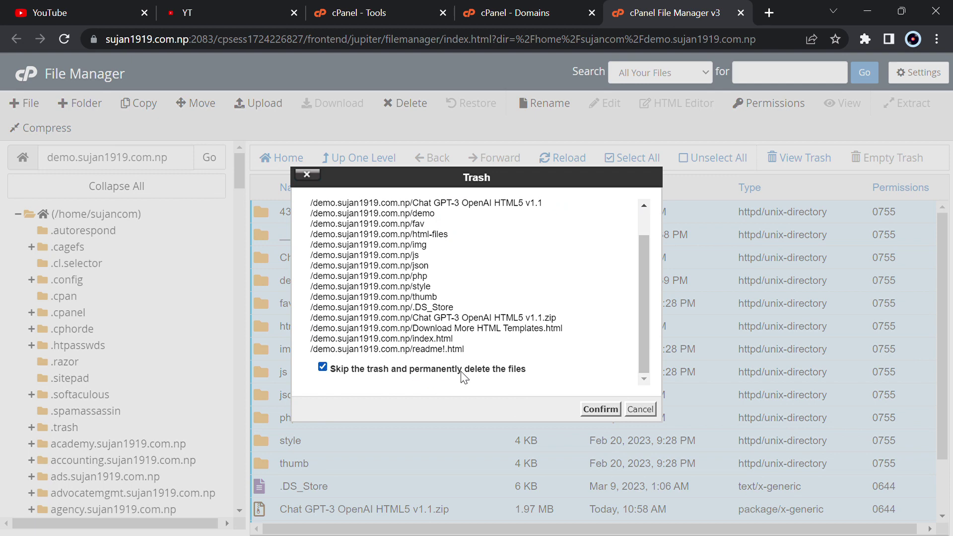
left_click(600, 409)
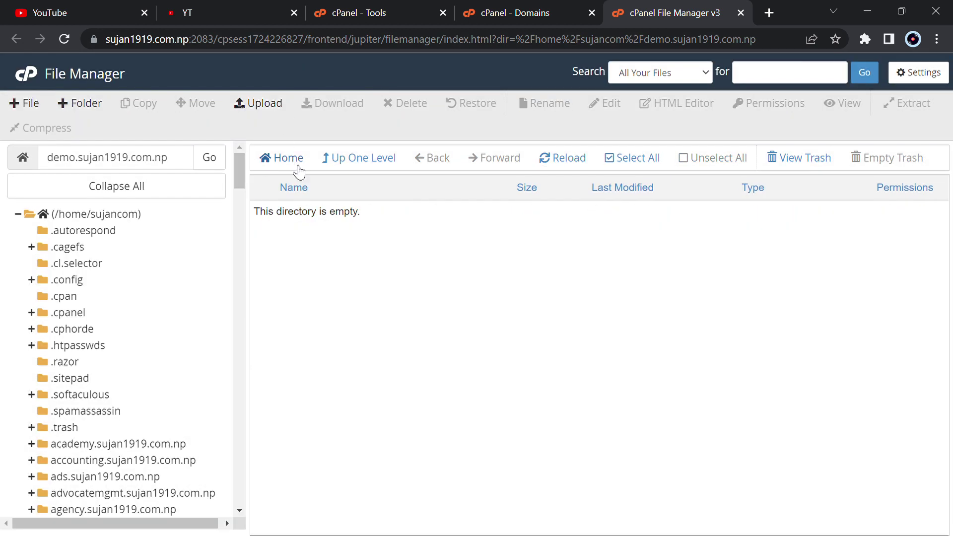
Go up to the home directory and open the yt.sujan1919.com.np folder containing Script.zip.
left_click(380, 158)
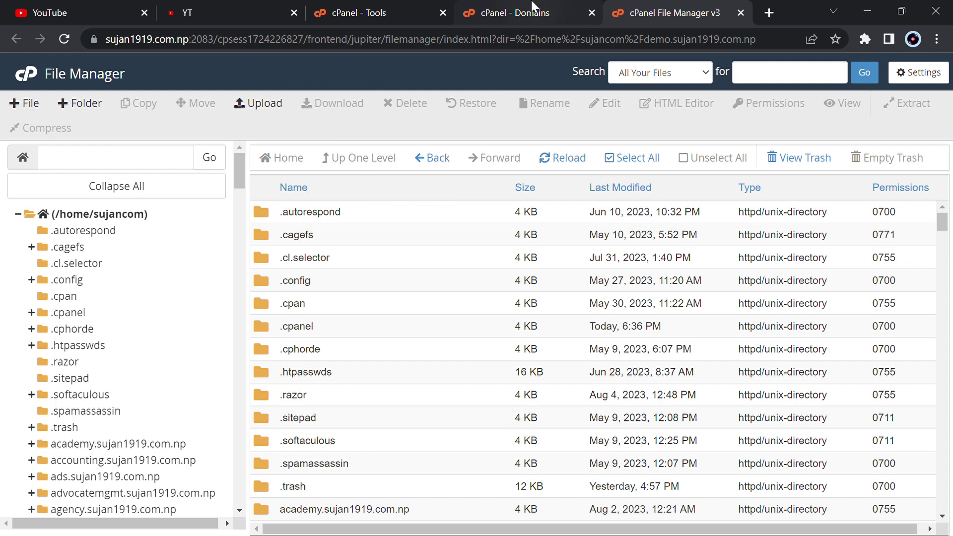
key("ctrl+f")
type("yt.")
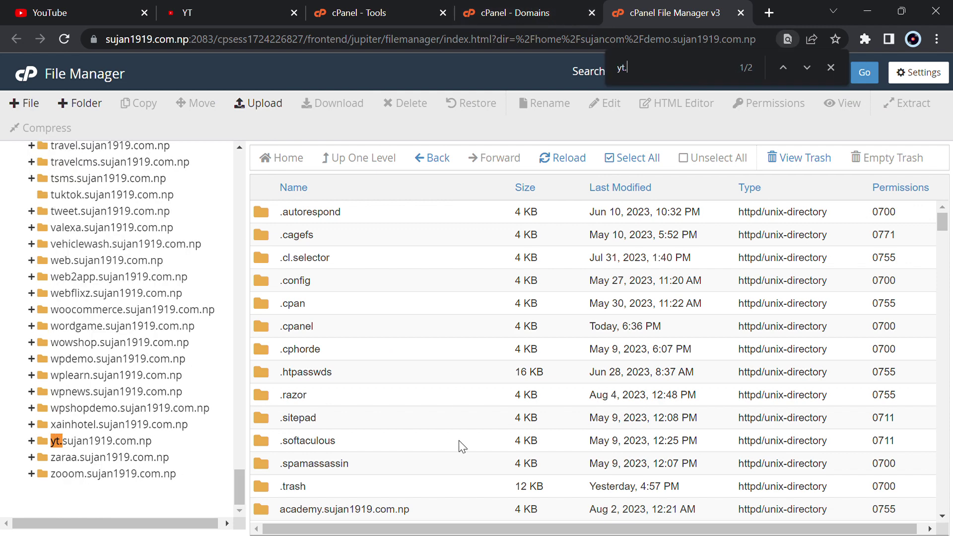
left_click(118, 441)
scroll(312, 329, "down", 5)
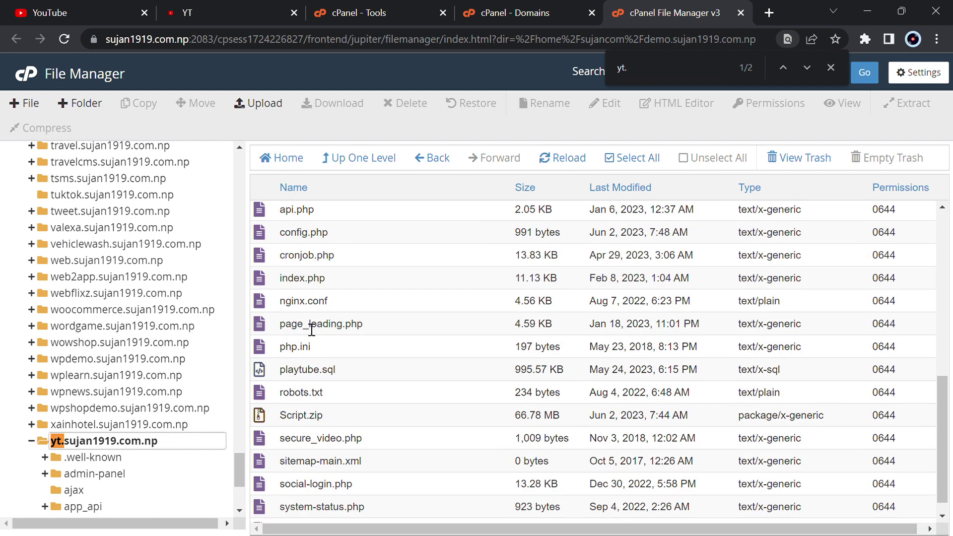
scroll(312, 329, "down", 1)
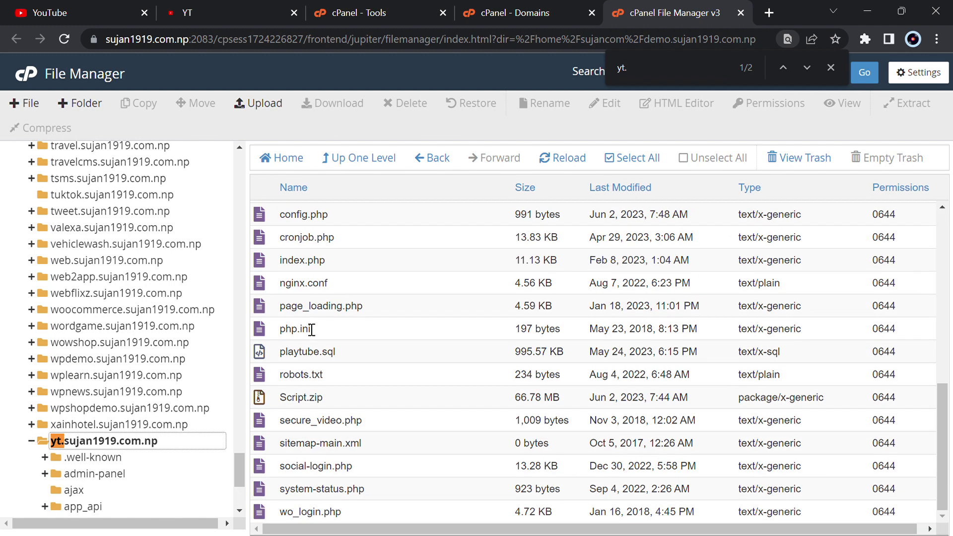
Copy Script.zip into /demo.sujan1919.com.np and reopen the demo folder in a new File Manager tab.
left_click(354, 400)
right_click(352, 400)
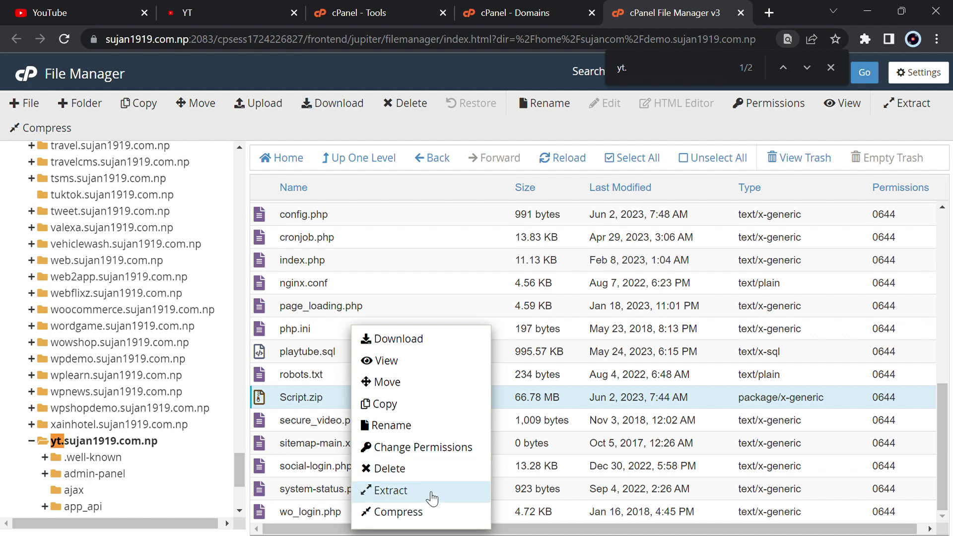
left_click(410, 399)
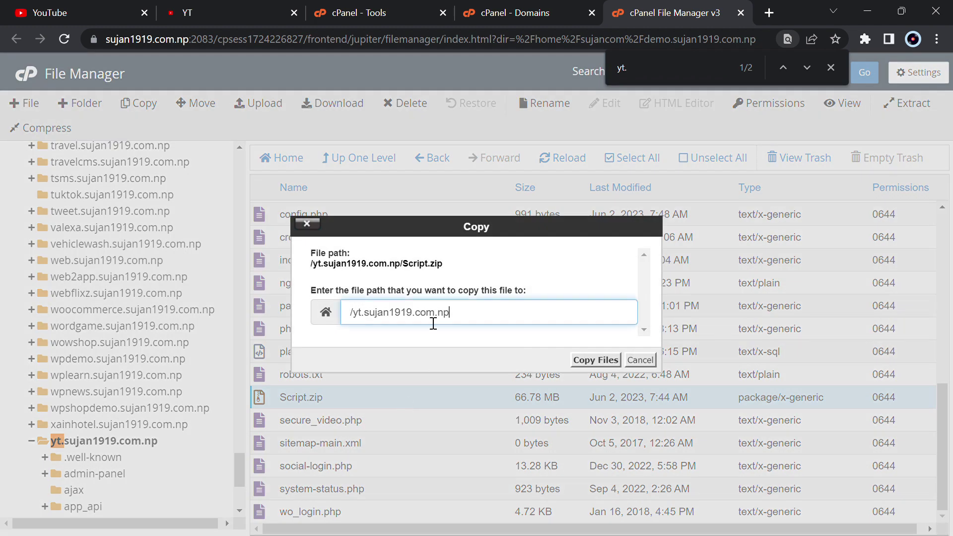
key("BackSpace")
key("BackSpace")
type("demo")
left_click(590, 359)
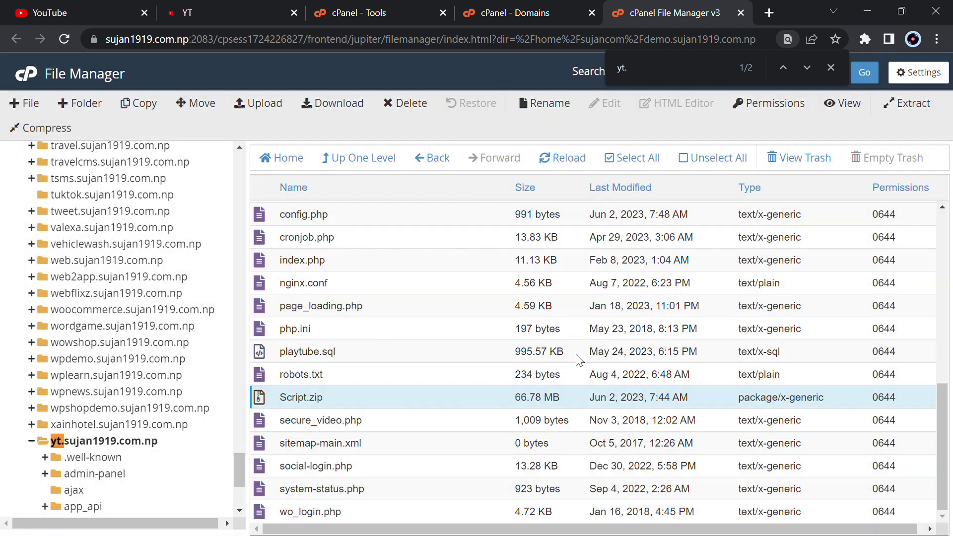
left_click(559, 7)
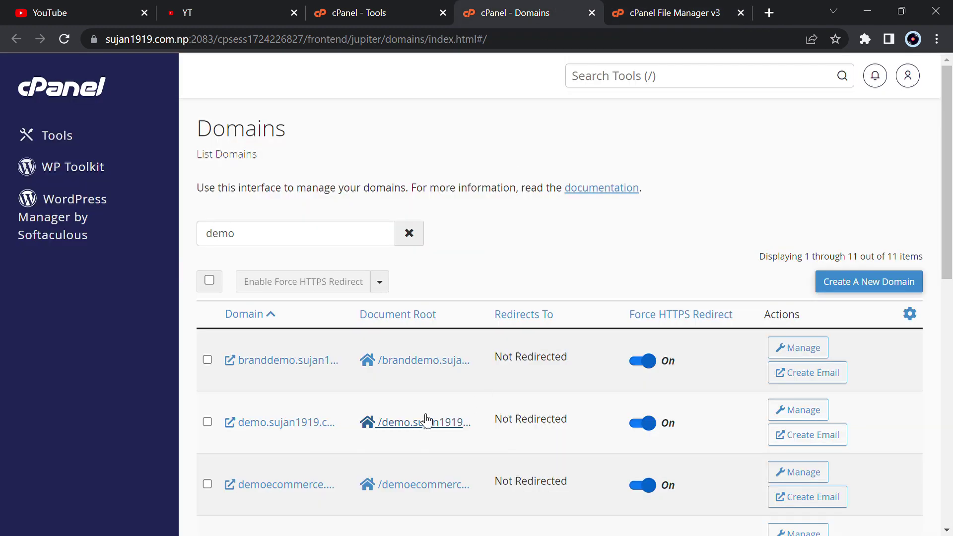
left_click(418, 426)
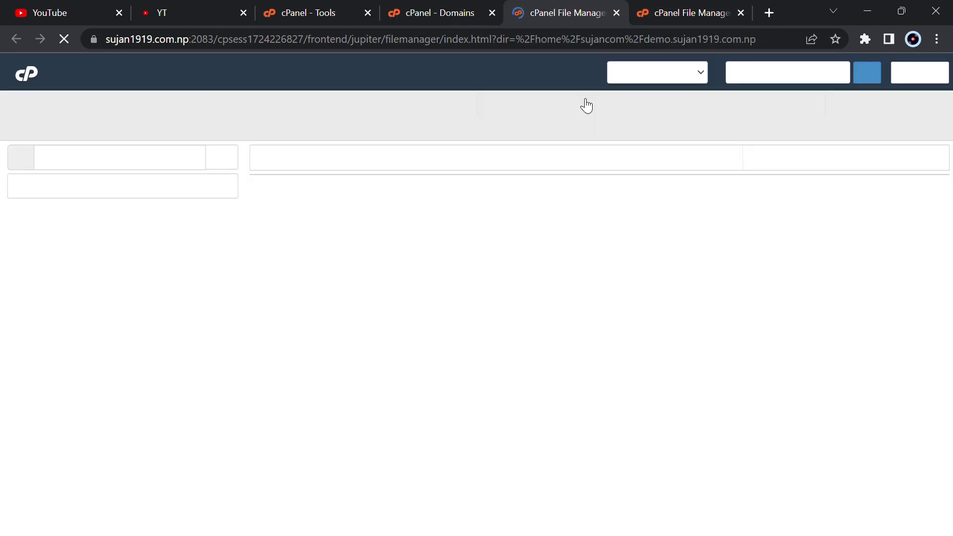
Extract the copied Script.zip in the demo folder and open the resulting Script folder.
right_click(372, 219)
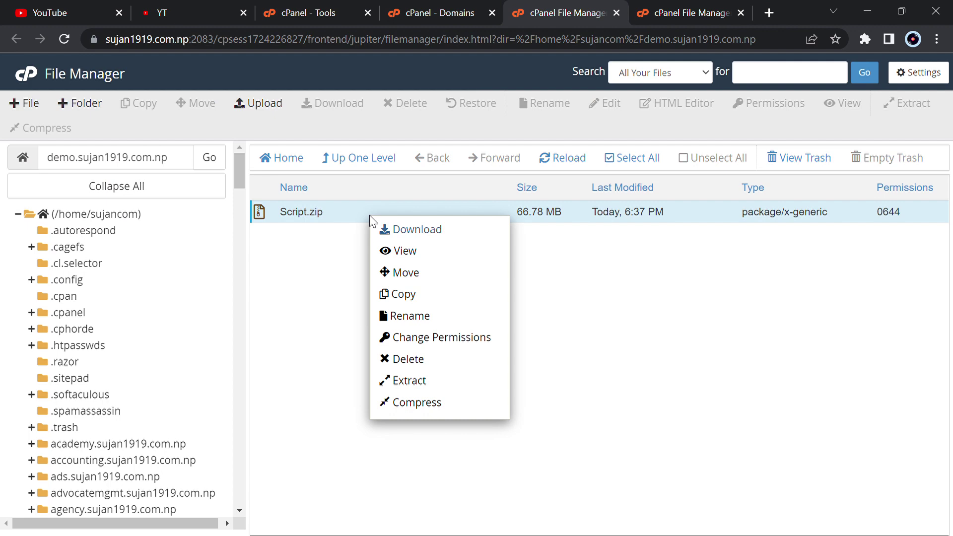
left_click(390, 382)
key("Return")
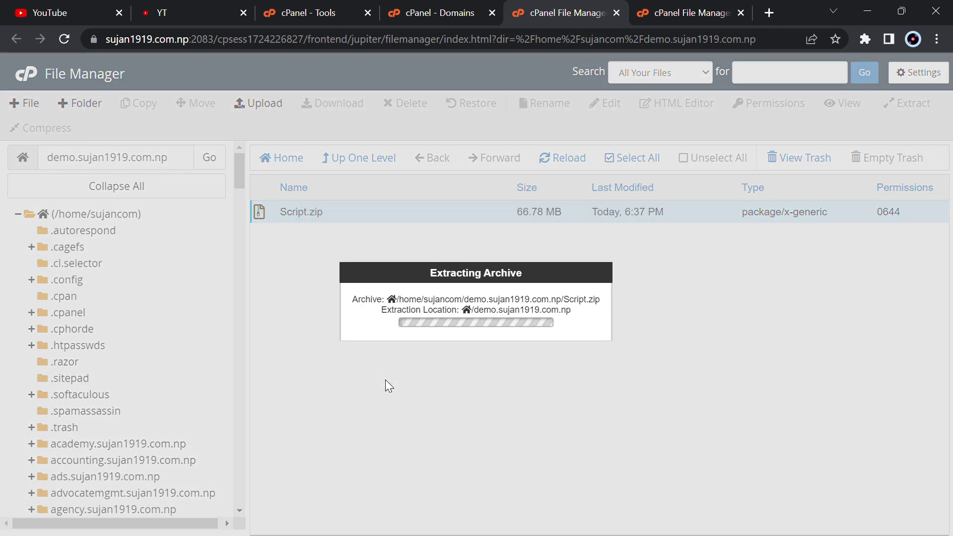
key("Return")
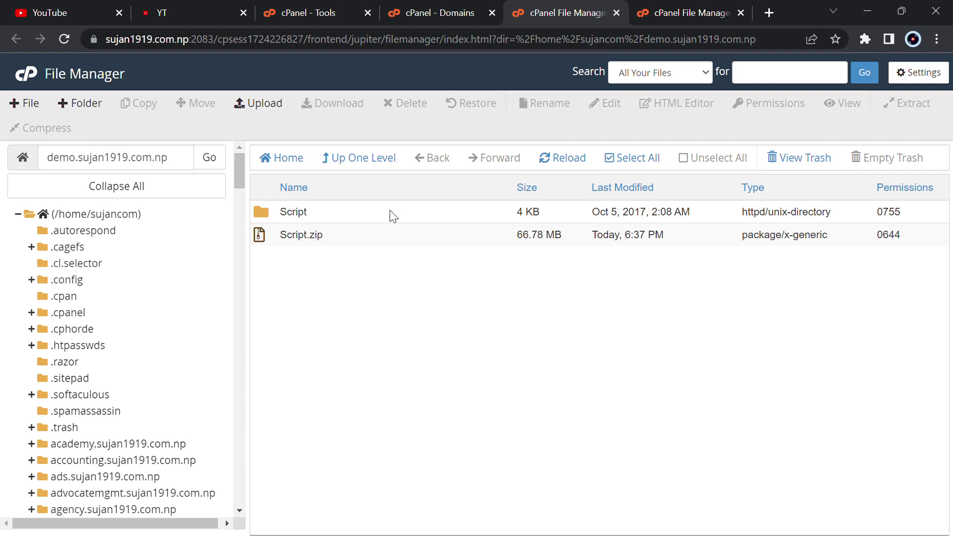
double_click(389, 211)
Move all Script folder files up into the demo.sujan1919.com.np root, then open the demo site.
left_click(645, 165)
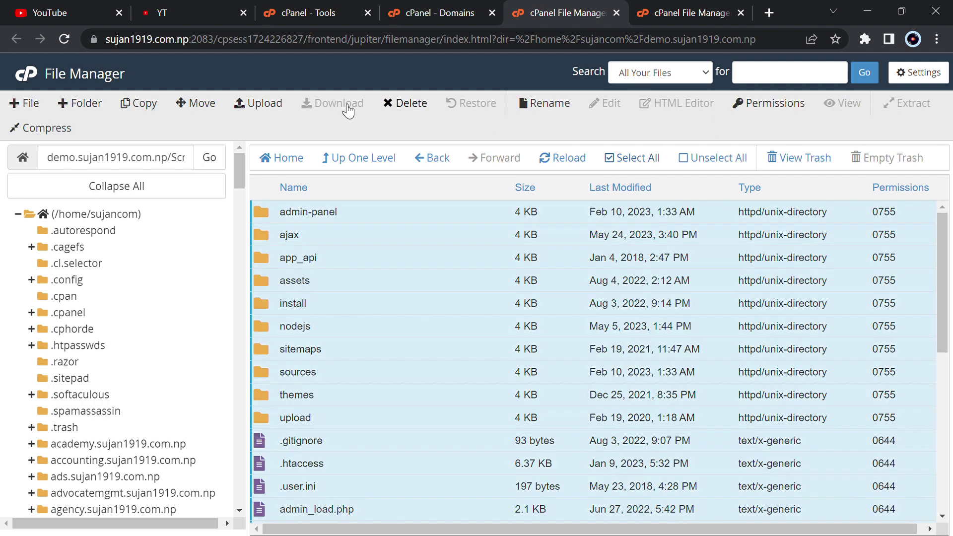
left_click(204, 95)
key("BackSpace")
key("BackSpace")
key("BackSpace")
key("BackSpace")
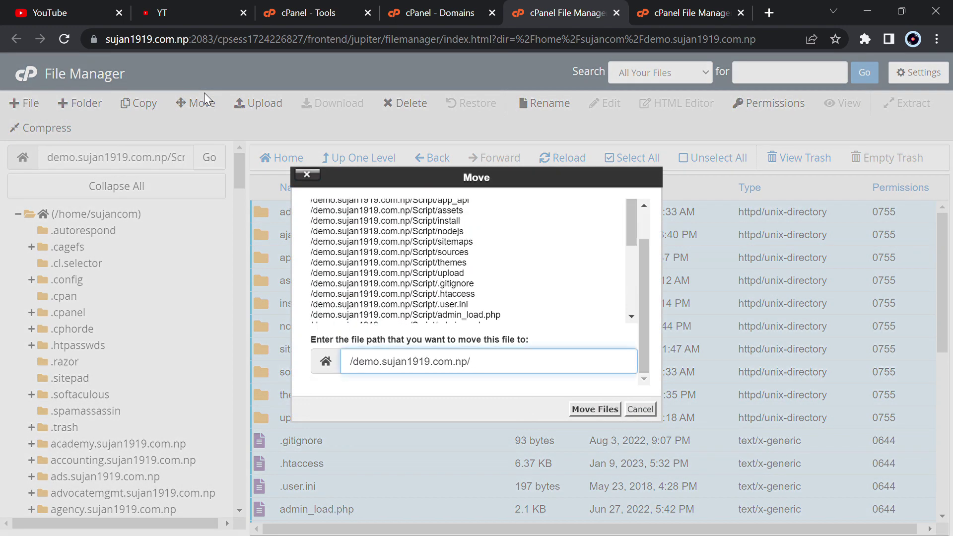
key("Return")
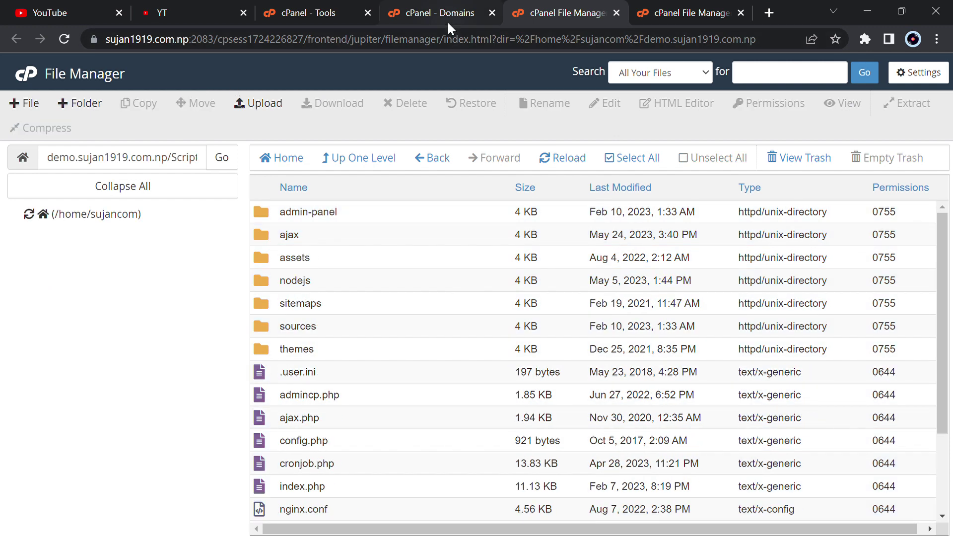
left_click(437, 13)
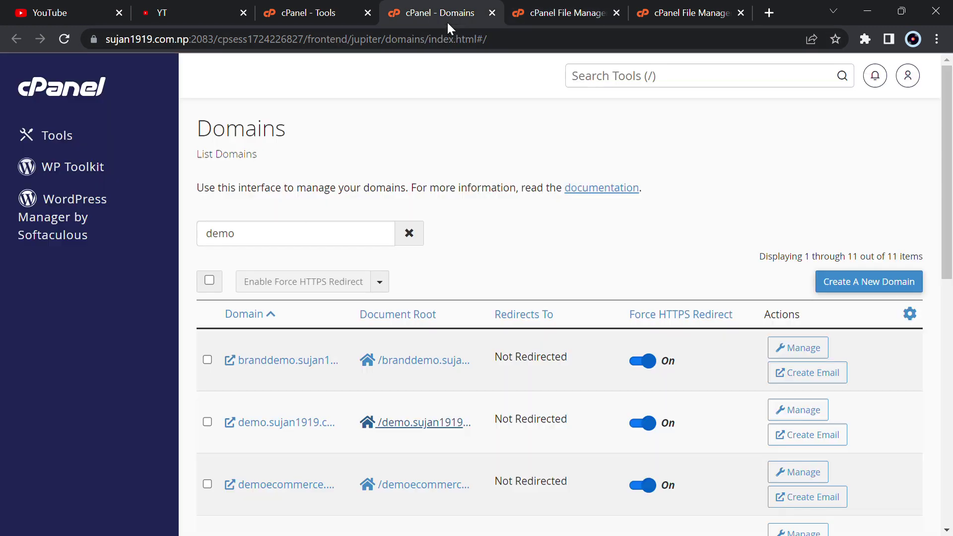
left_click(310, 428)
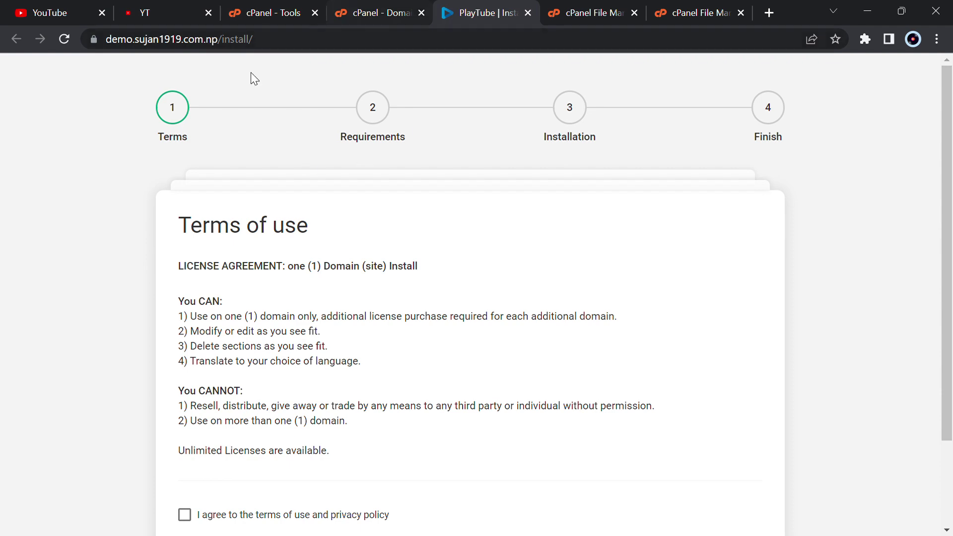
Accept PlayTube's terms of use and pass the requirements check.
scroll(383, 202, "down", 2)
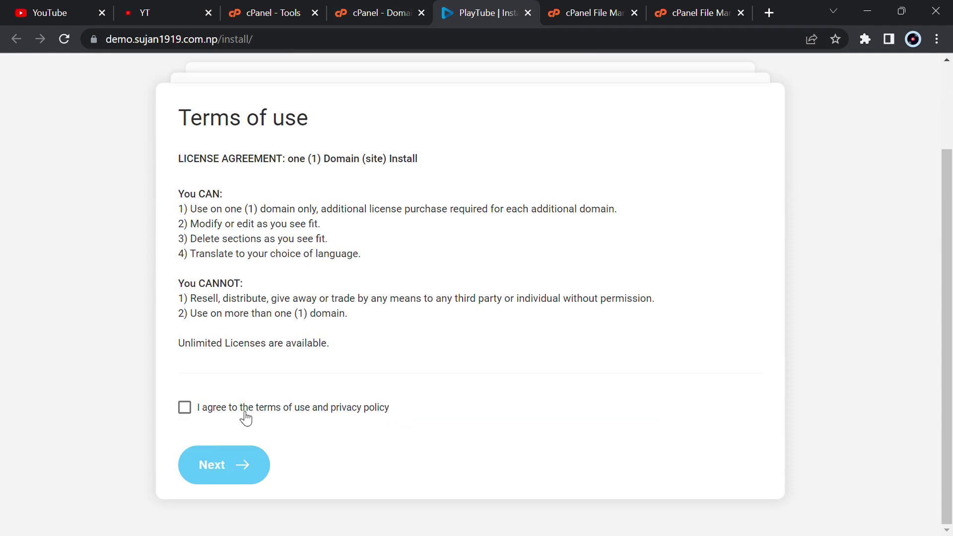
left_click(246, 418)
left_click(245, 465)
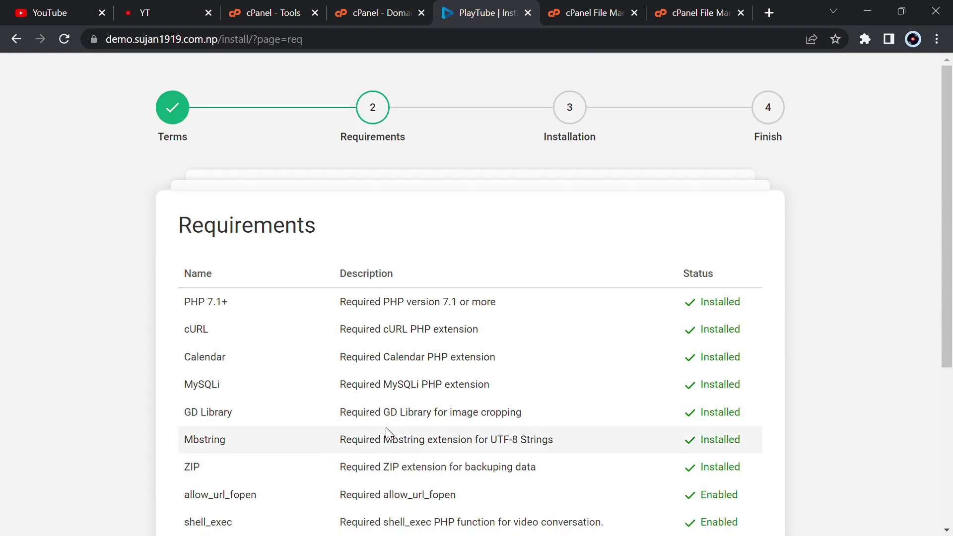
scroll(388, 434, "down", 5)
left_click(239, 461)
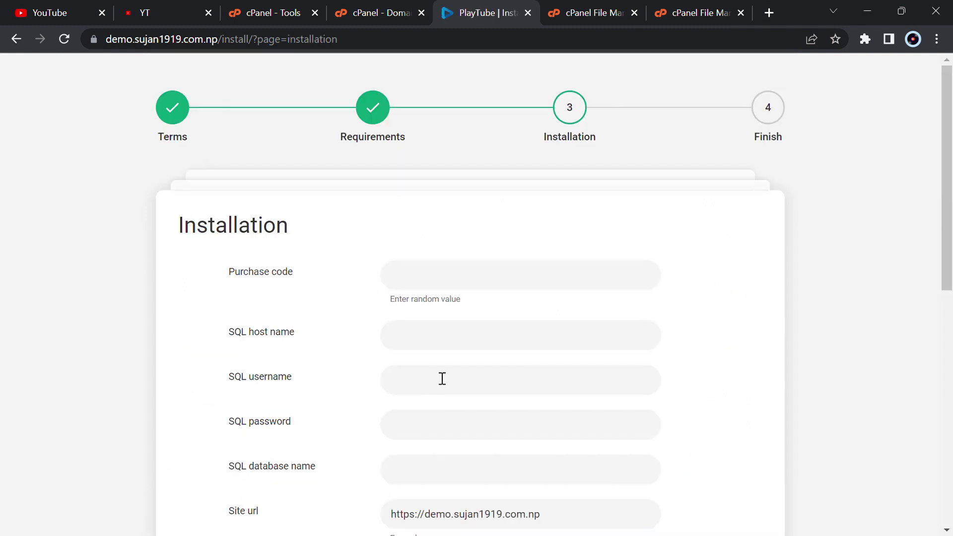
Enter the purchase code, SQL host localhost, user sujancom_demouser, the SQL password and database sujancom_demo.
left_click(444, 273)
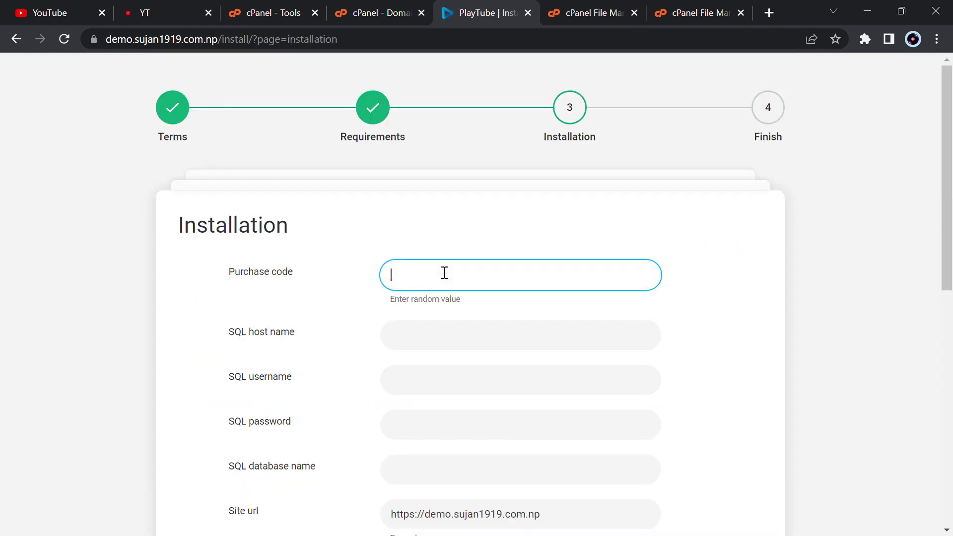
type("sujan")
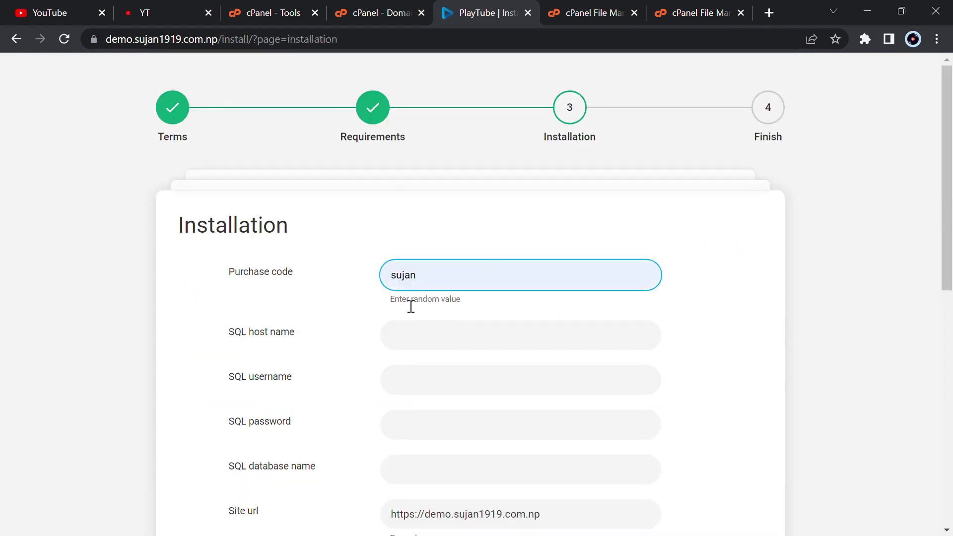
left_click(415, 334)
type("localhost")
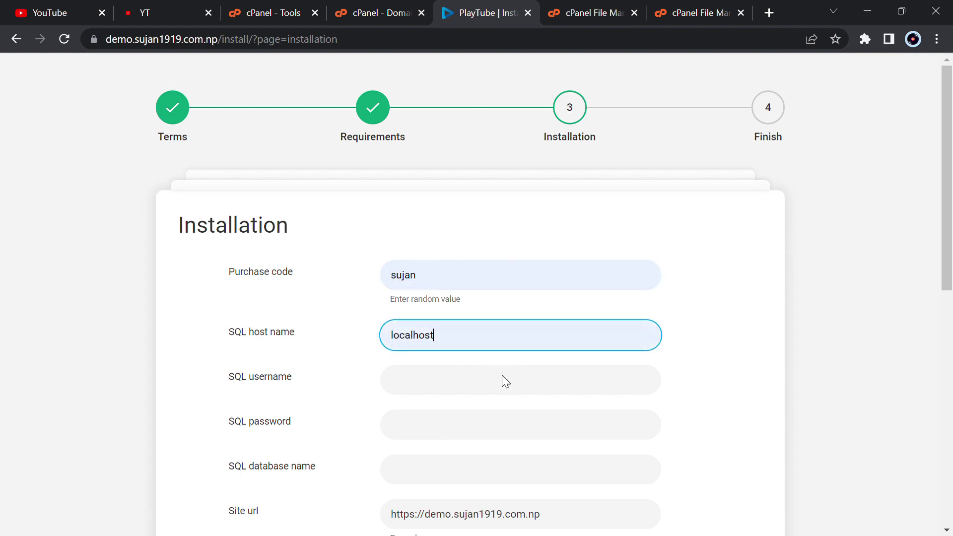
left_click(494, 392)
type("sujancom_demouser")
left_click(509, 425)
left_click(476, 480)
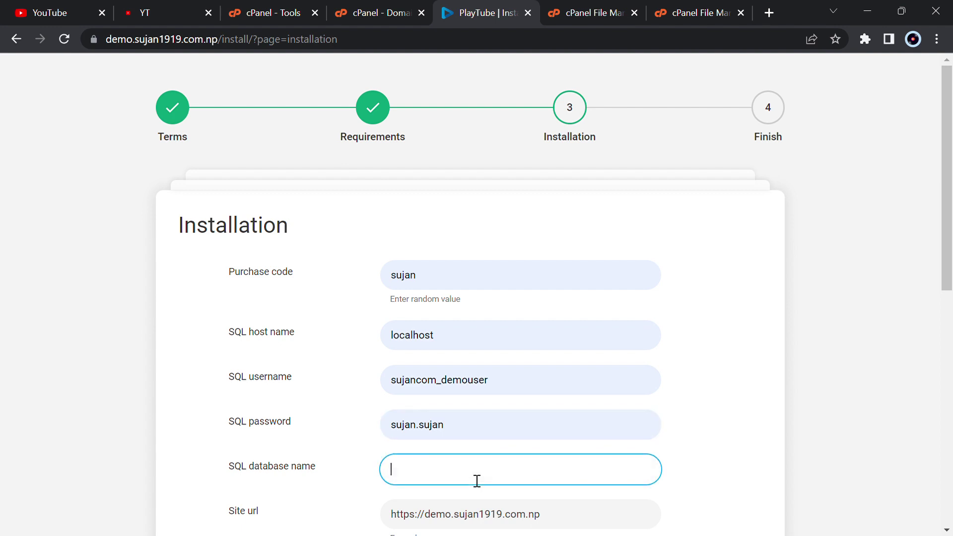
key("ctrl+v")
Fill in site name and title YT, the site e-mail and admin username, then run the installation.
scroll(484, 375, "down", 5)
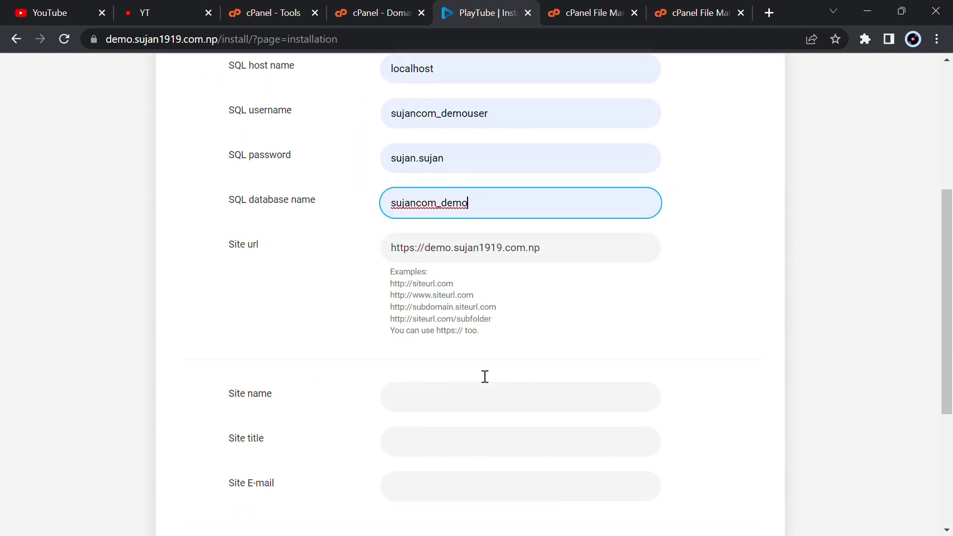
scroll(485, 376, "down", 2)
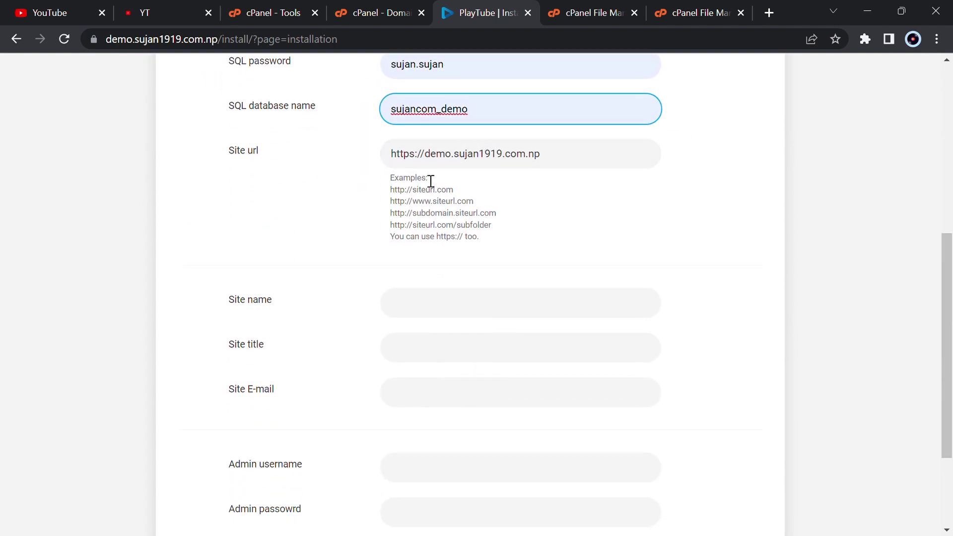
scroll(435, 193, "down", 1)
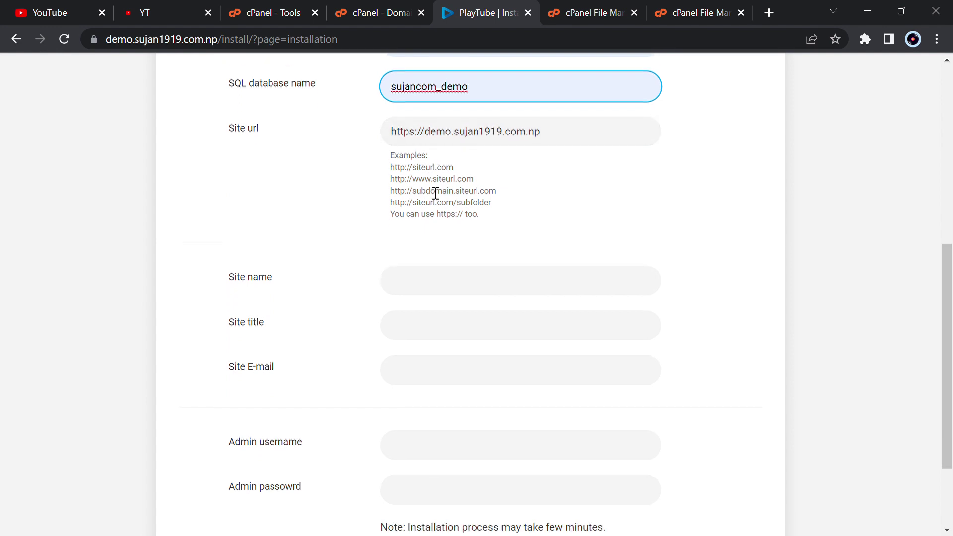
left_click(438, 259)
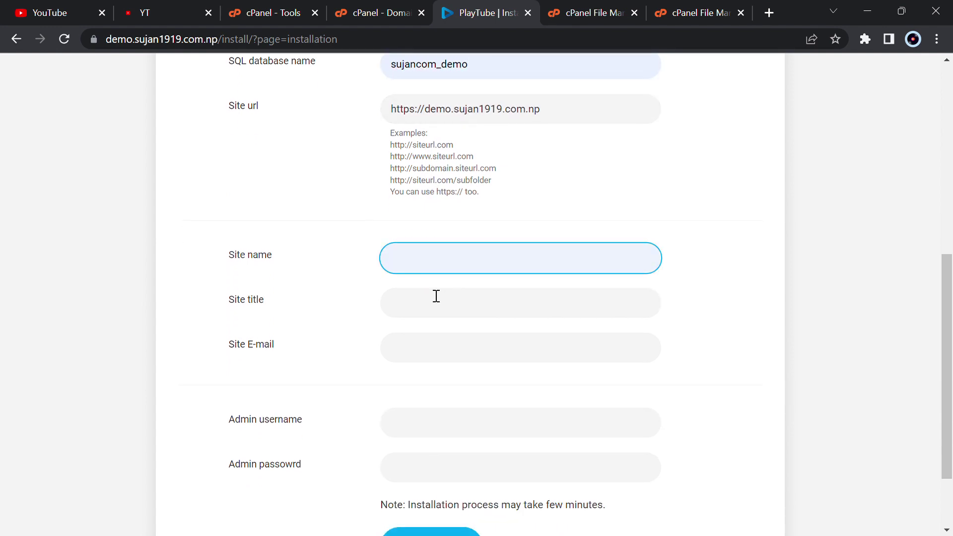
key("BackSpace")
left_click(436, 297)
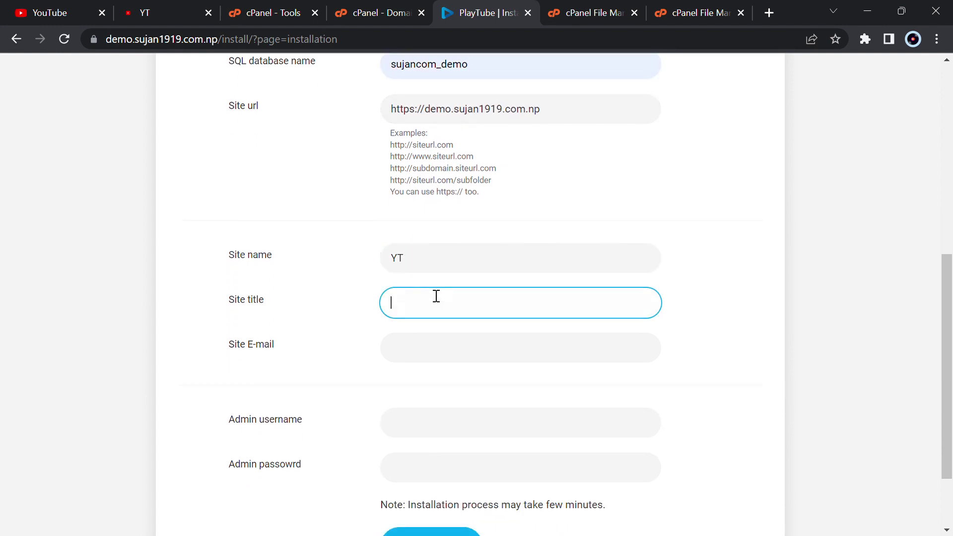
key("Tab")
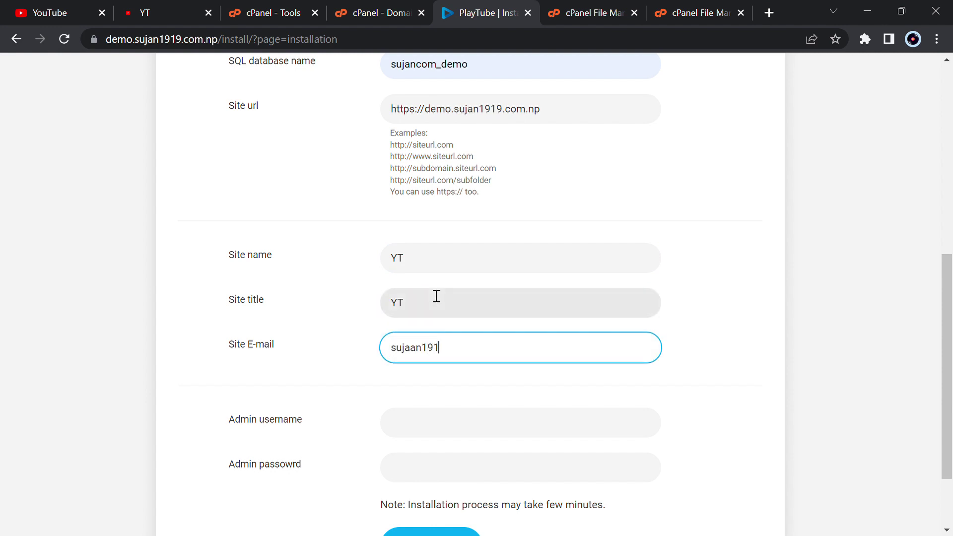
key("Tab")
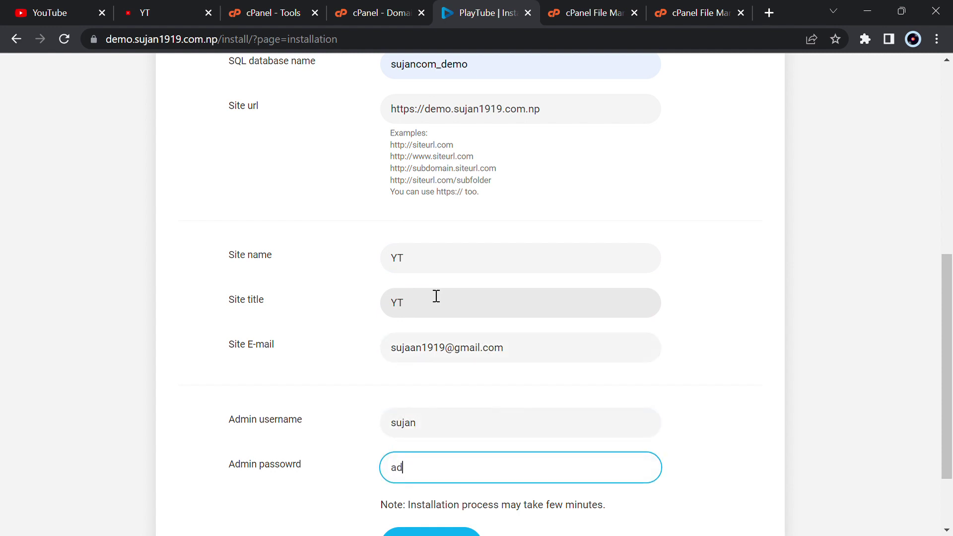
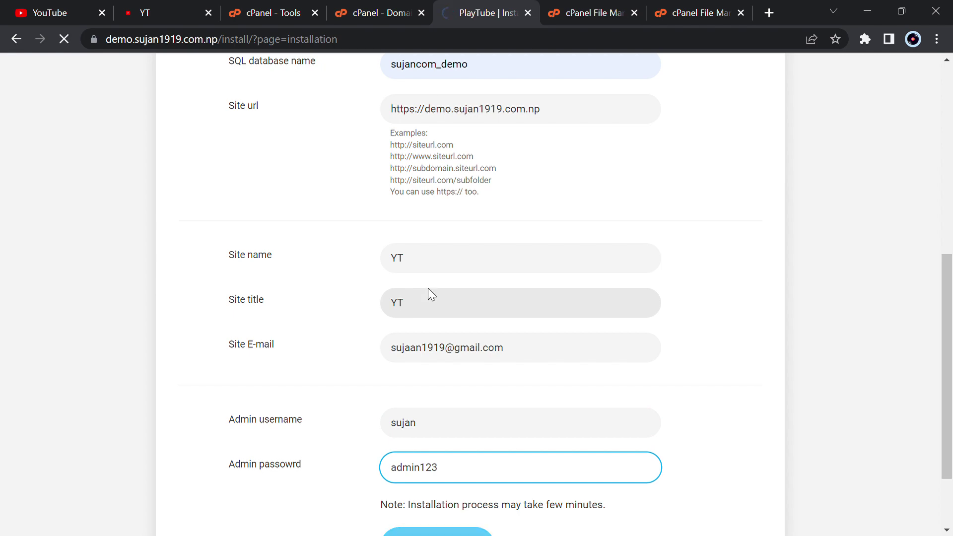
key("Return")
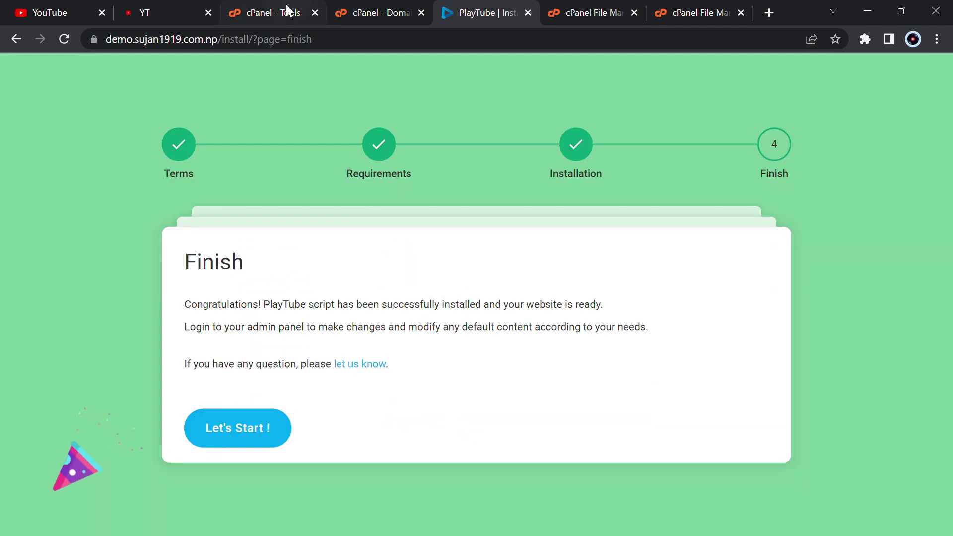
Load the new site's home page at the domain root and dismiss the cookie notice.
left_click(218, 39)
key("shift+End")
key("Delete")
key("Return")
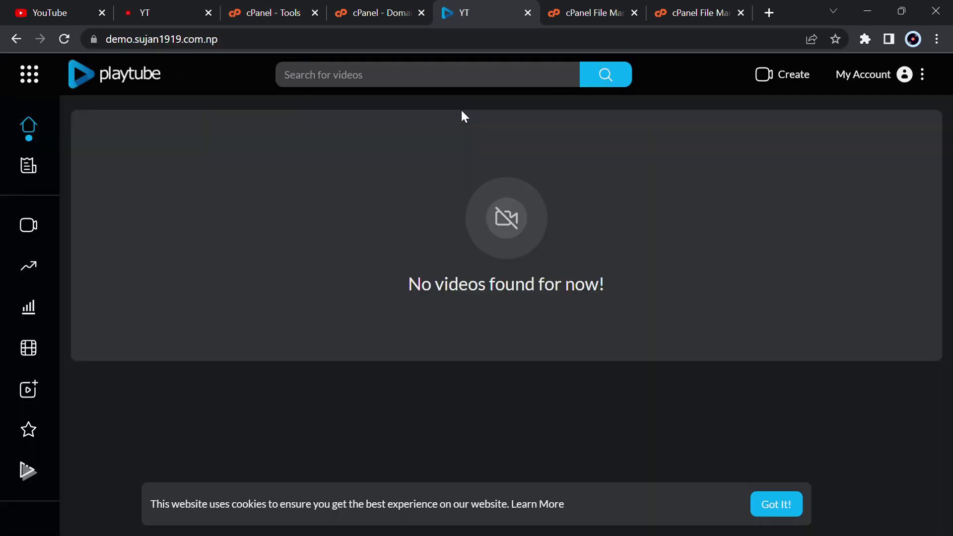
left_click(776, 506)
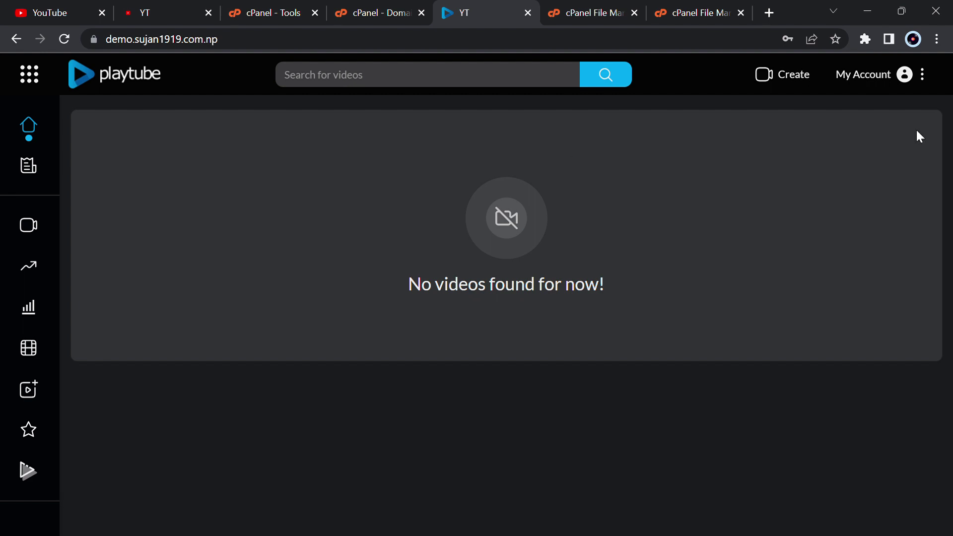
Try reaching the admin area at /admin and then /admin-panel.
left_click(436, 44)
type("/admin")
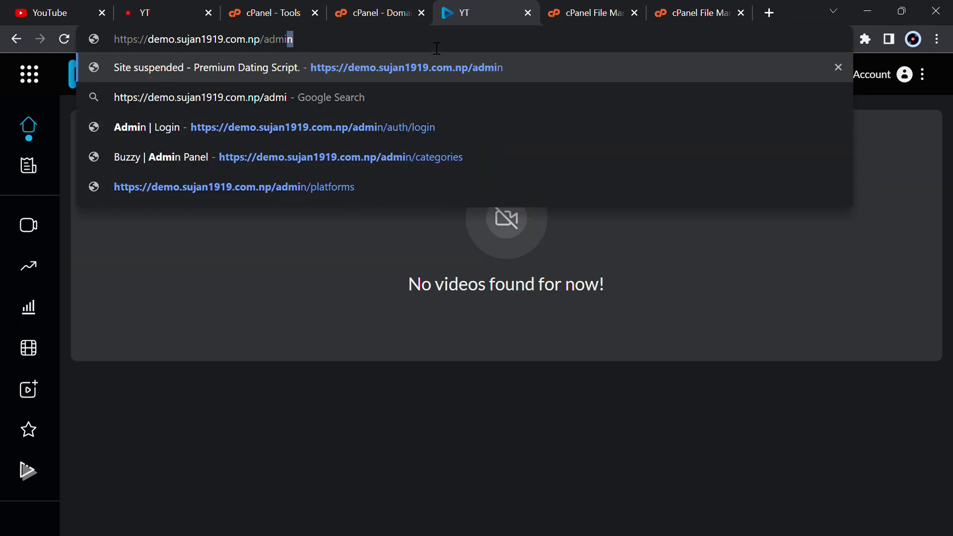
key("Return")
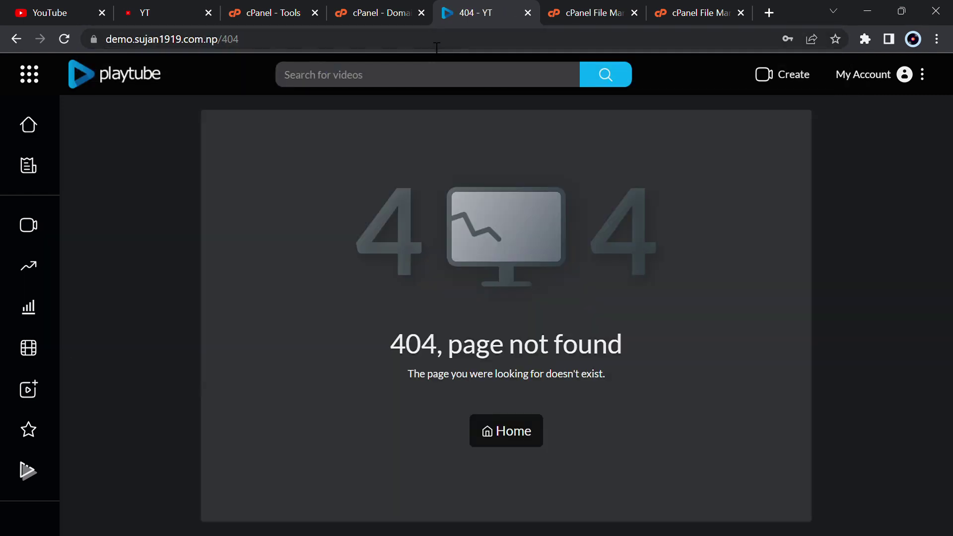
left_click_drag(239, 45, 233, 47)
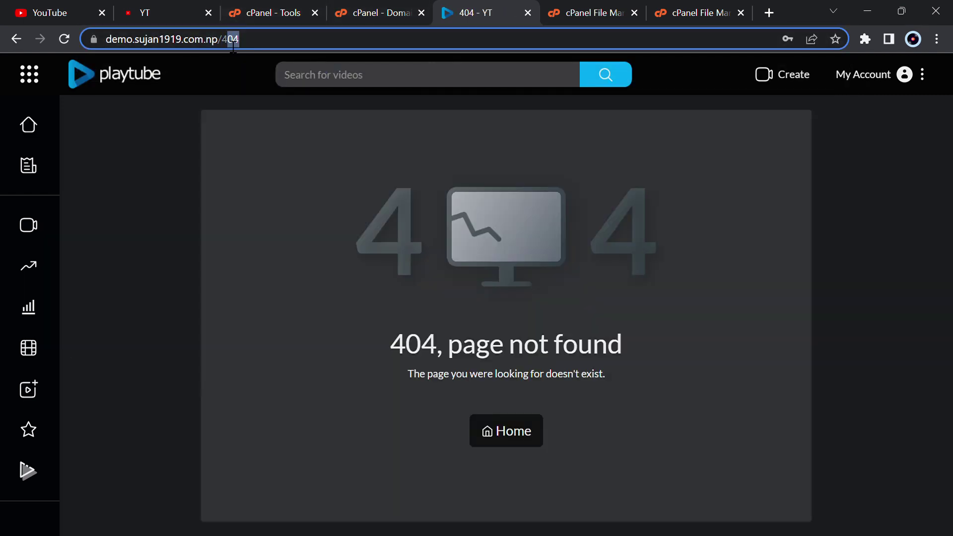
type("admi")
key("BackSpace")
key("BackSpace")
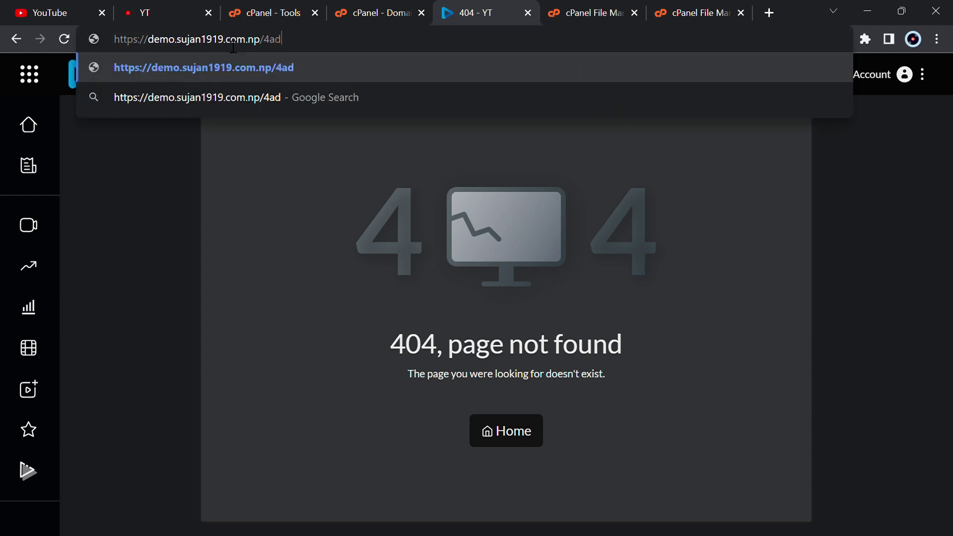
key("BackSpace")
key("BackSpace")
key("BackSpace")
type("admin-")
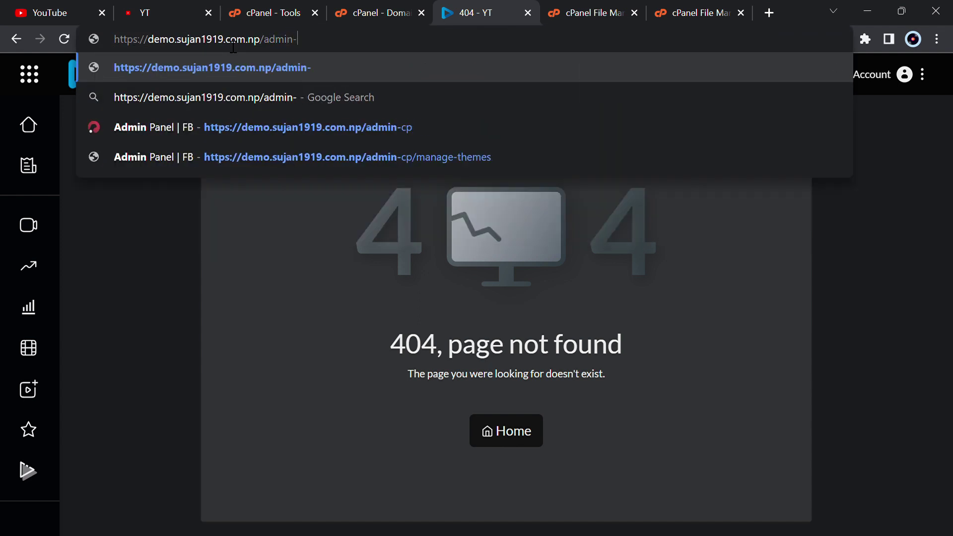
type("panel")
key("Return")
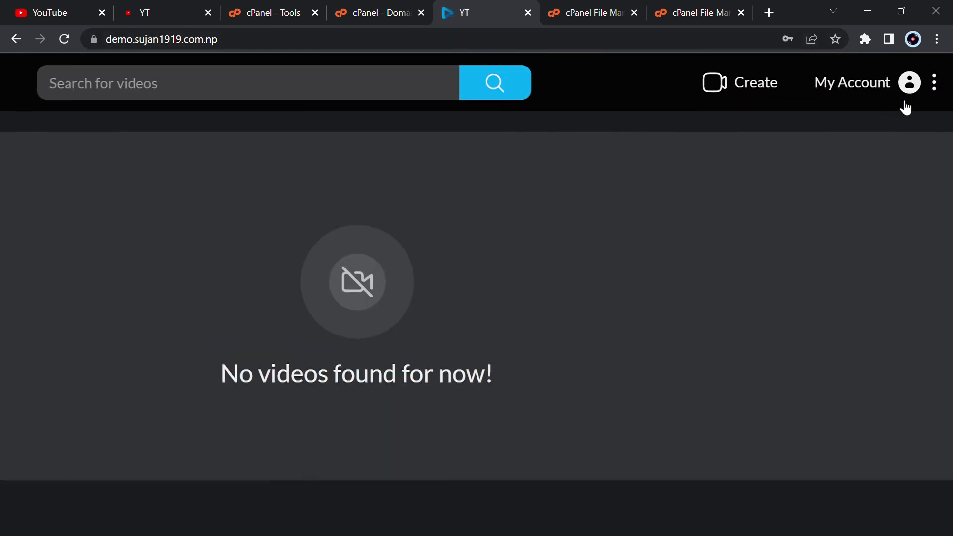
Log in as the admin with the account password and open the account menu.
left_click(906, 105)
left_click(798, 216)
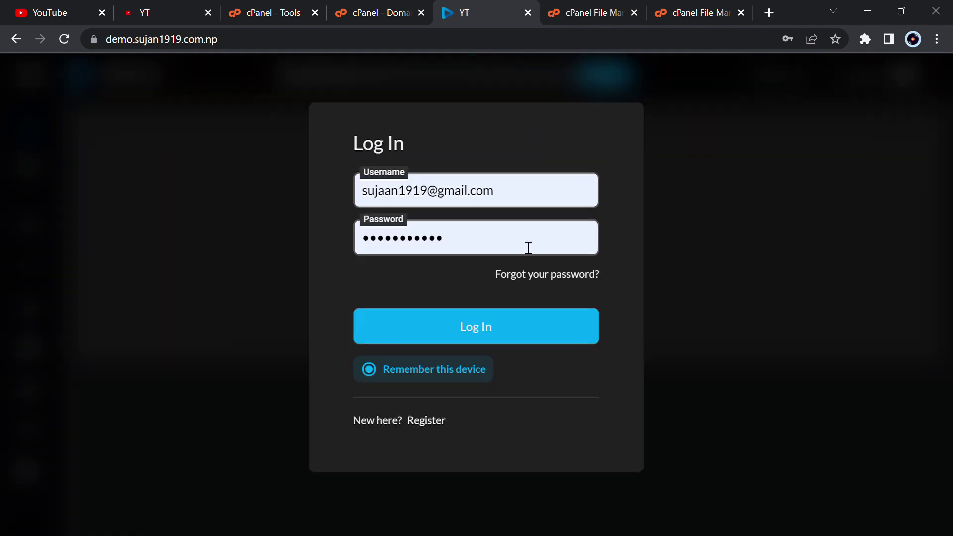
left_click(529, 248)
key("ctrl+a")
type("********")
key("Return")
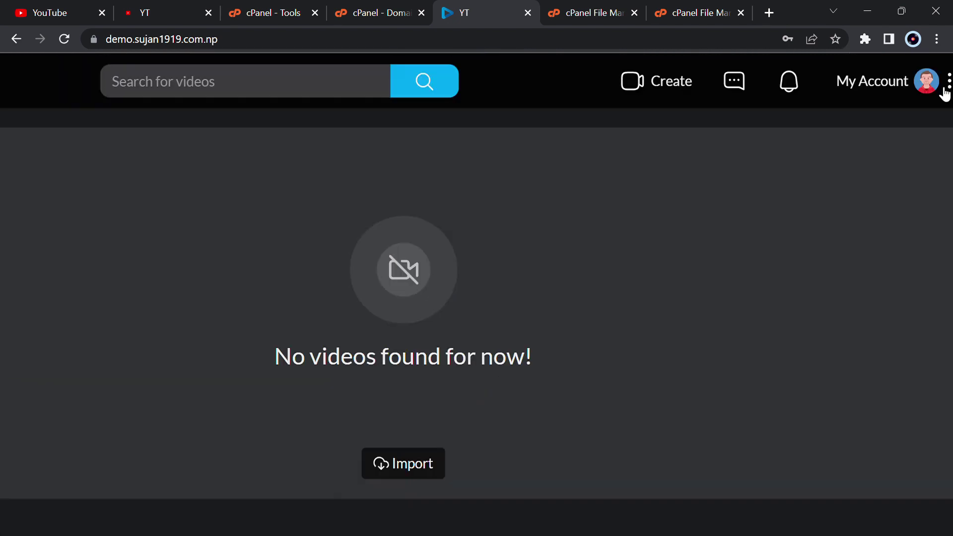
left_click(945, 90)
scroll(810, 517, "down", 4)
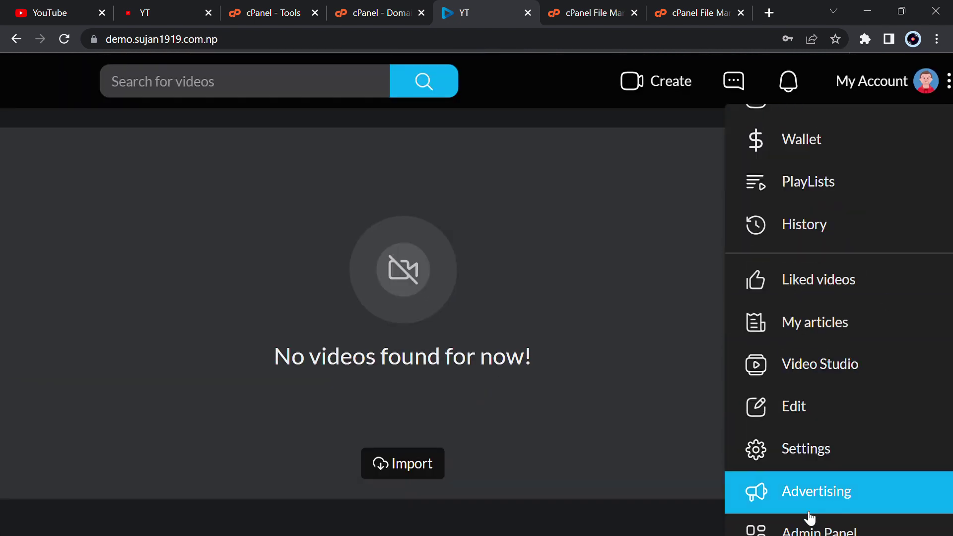